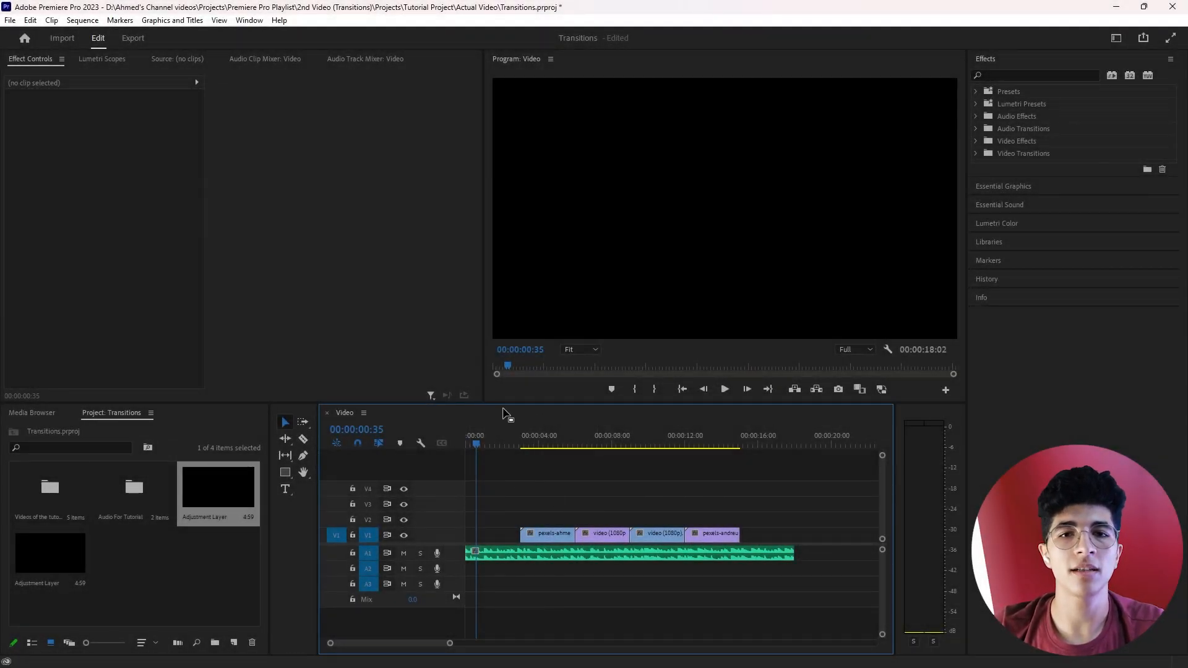
Move the playhead to the start of the first video clip and display the available effects
left_click(521, 443)
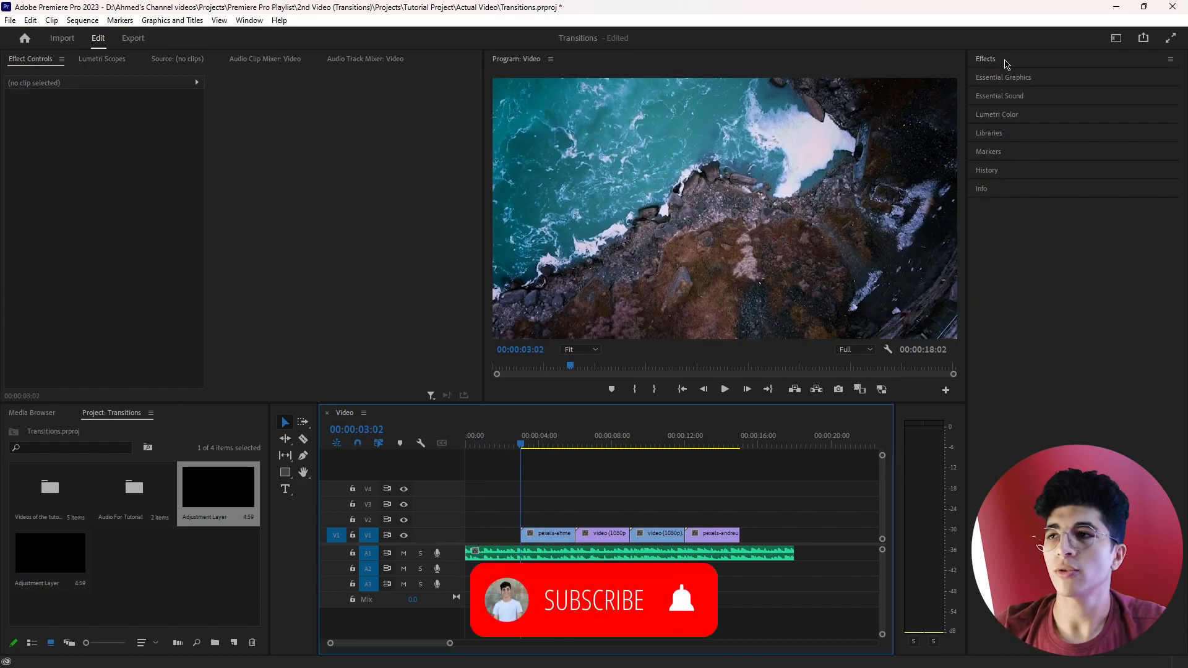
left_click(1011, 65)
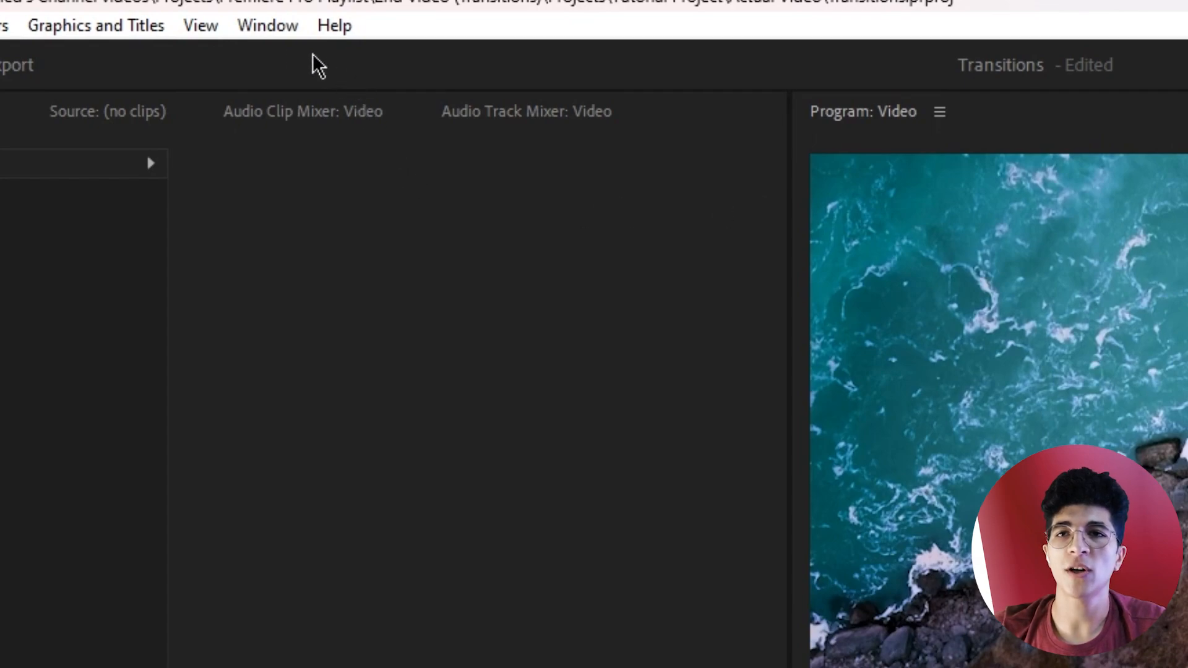
left_click(254, 26)
mouse_move(313, 58)
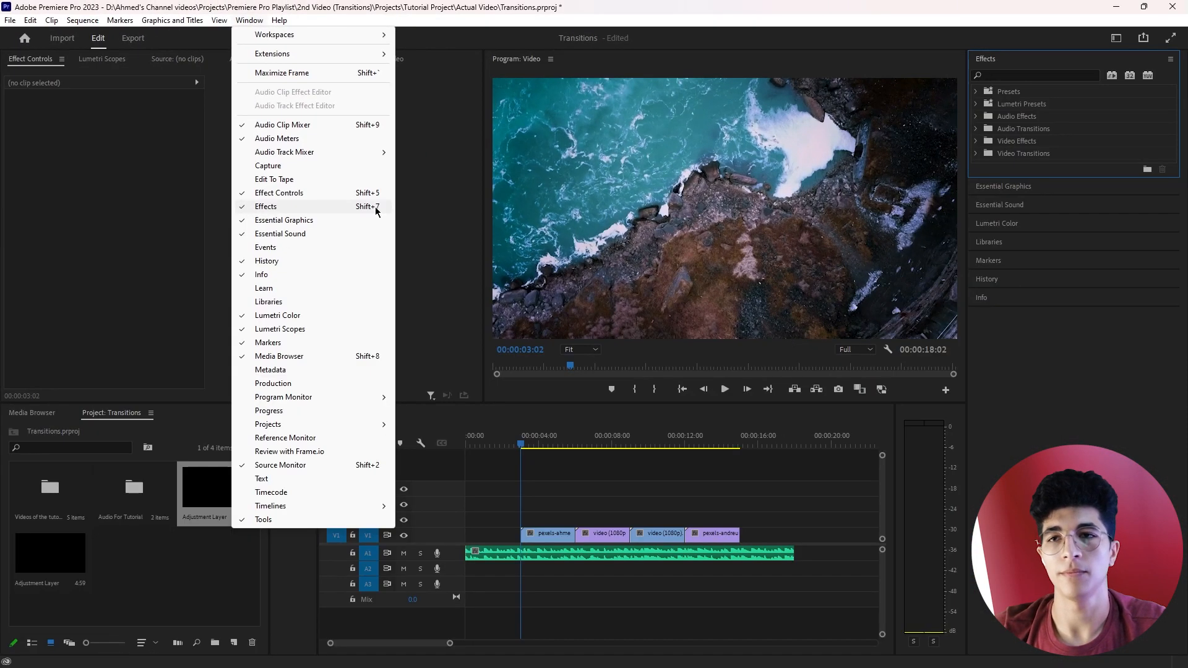
left_click(376, 208)
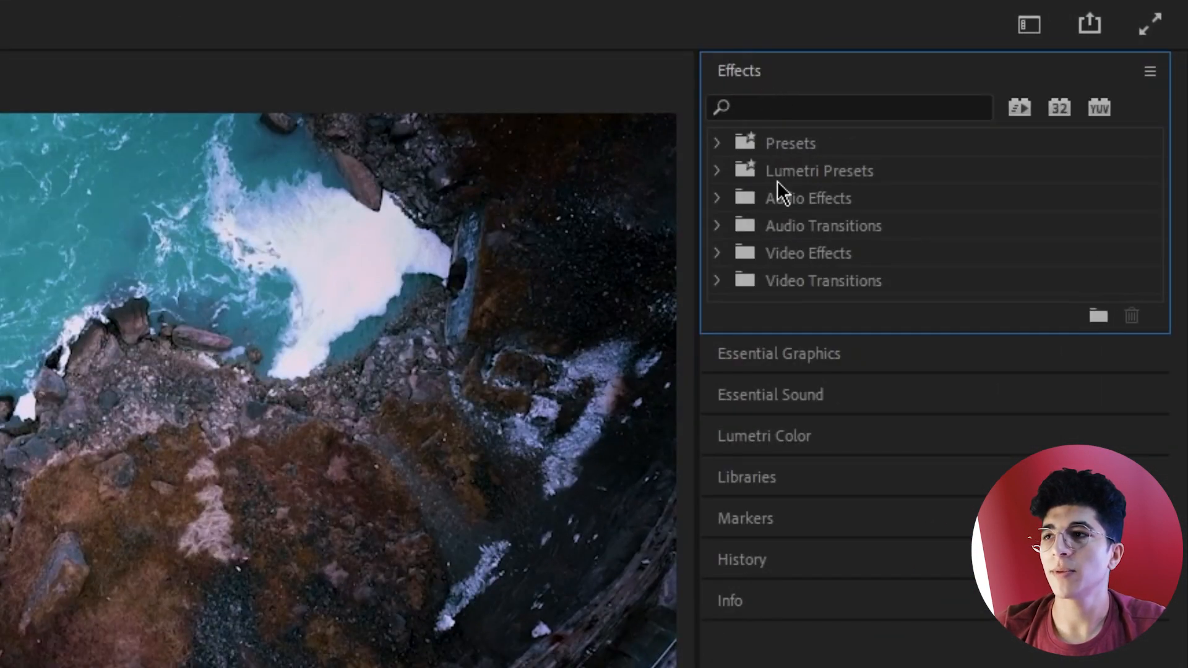
Apply the Cross Dissolve video transition to the start of the first video clip
left_click(721, 281)
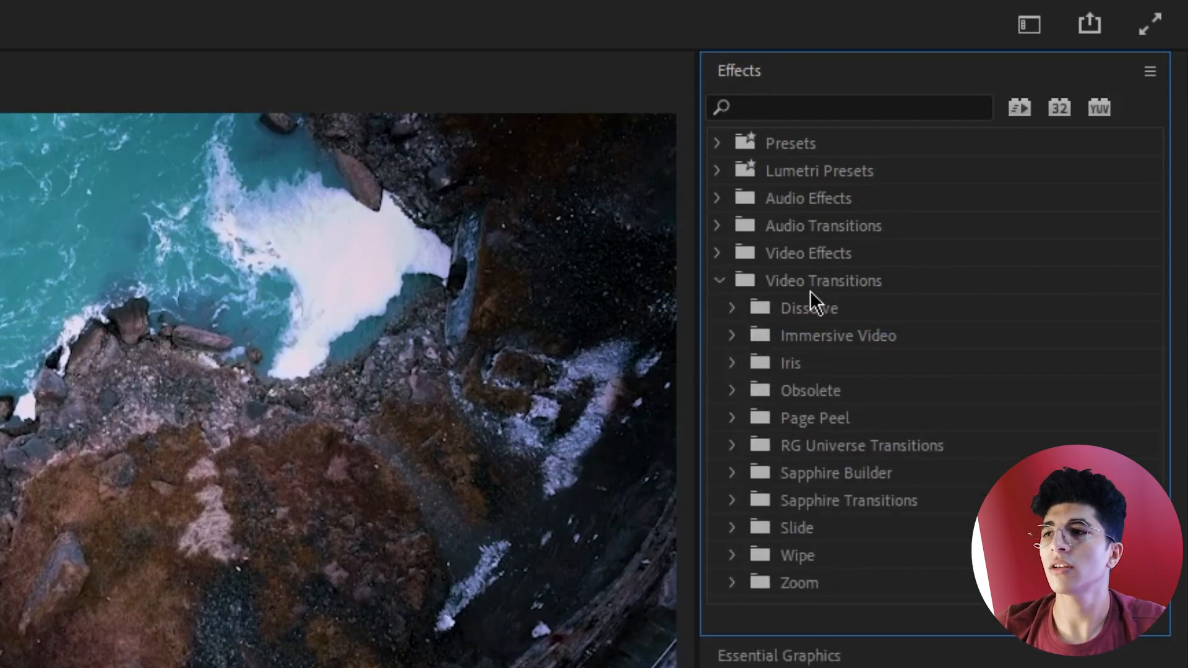
left_click(732, 310)
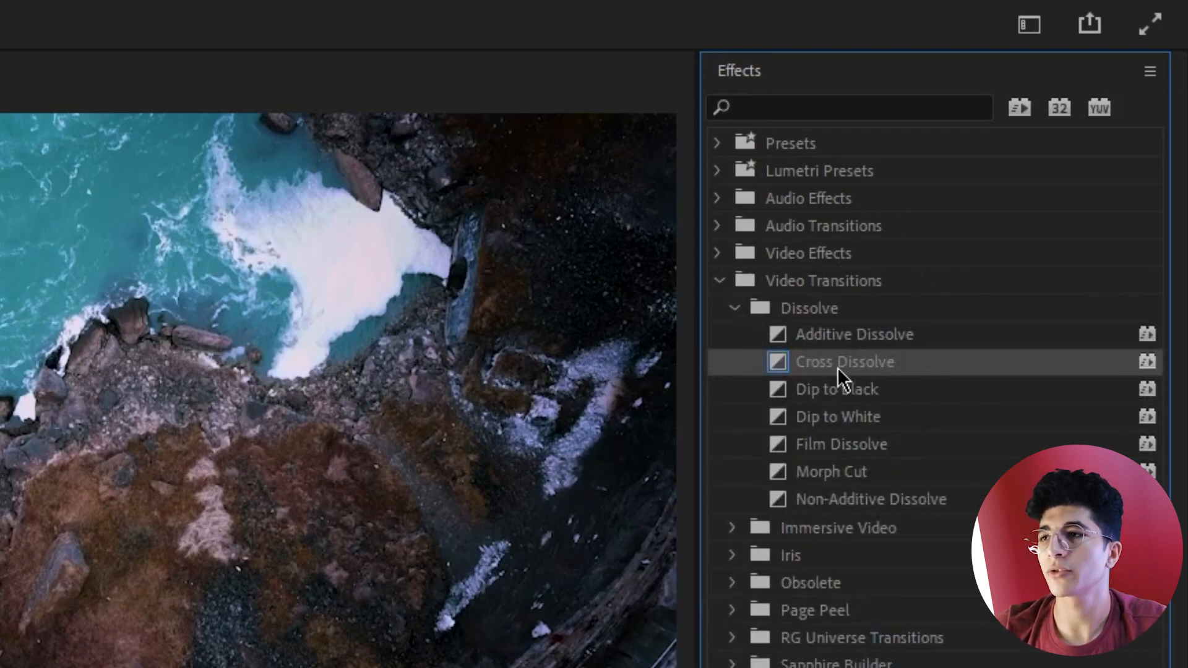
left_click_drag(837, 366, 321, 382)
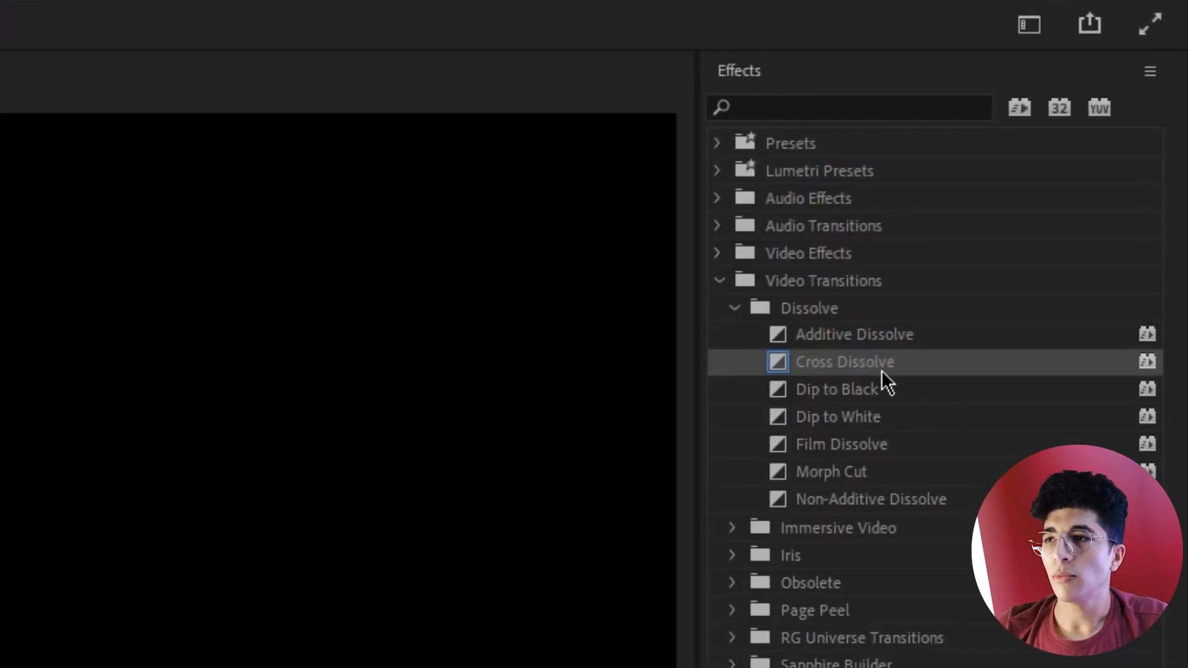
Apply Cross Dissolve at the cut between the first and second video clips and select that transition
left_click_drag(1051, 193, 639, 465)
left_click_drag(297, 568, 438, 396)
scroll(451, 347, "up", 4)
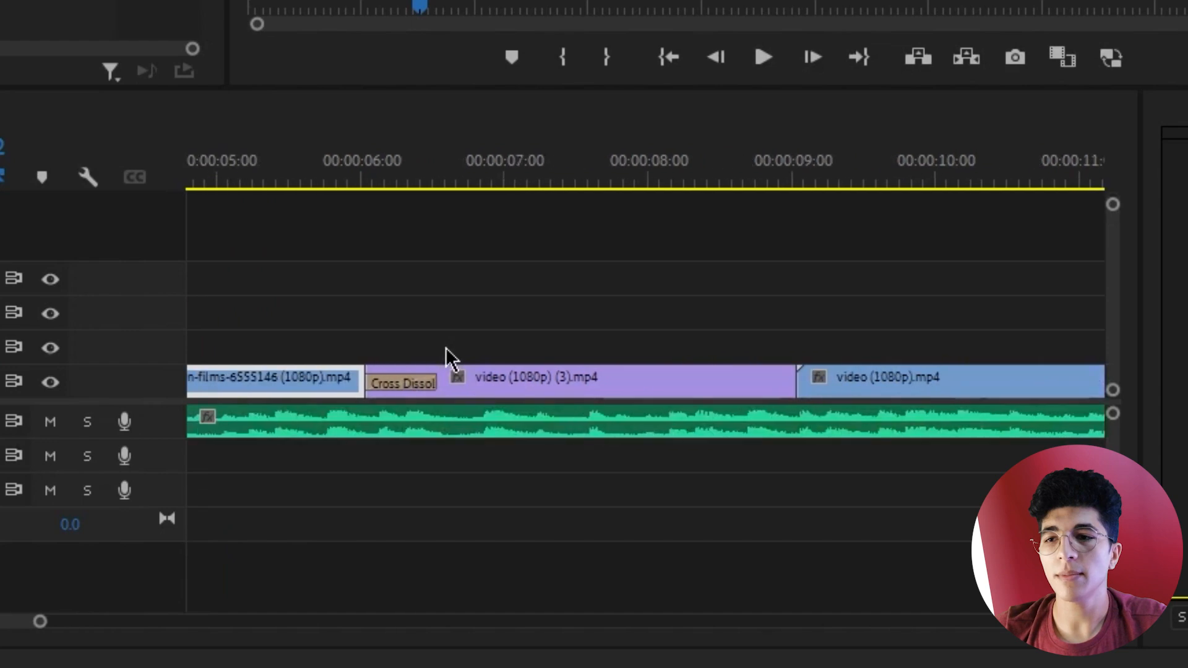
scroll(458, 361, "up", 3)
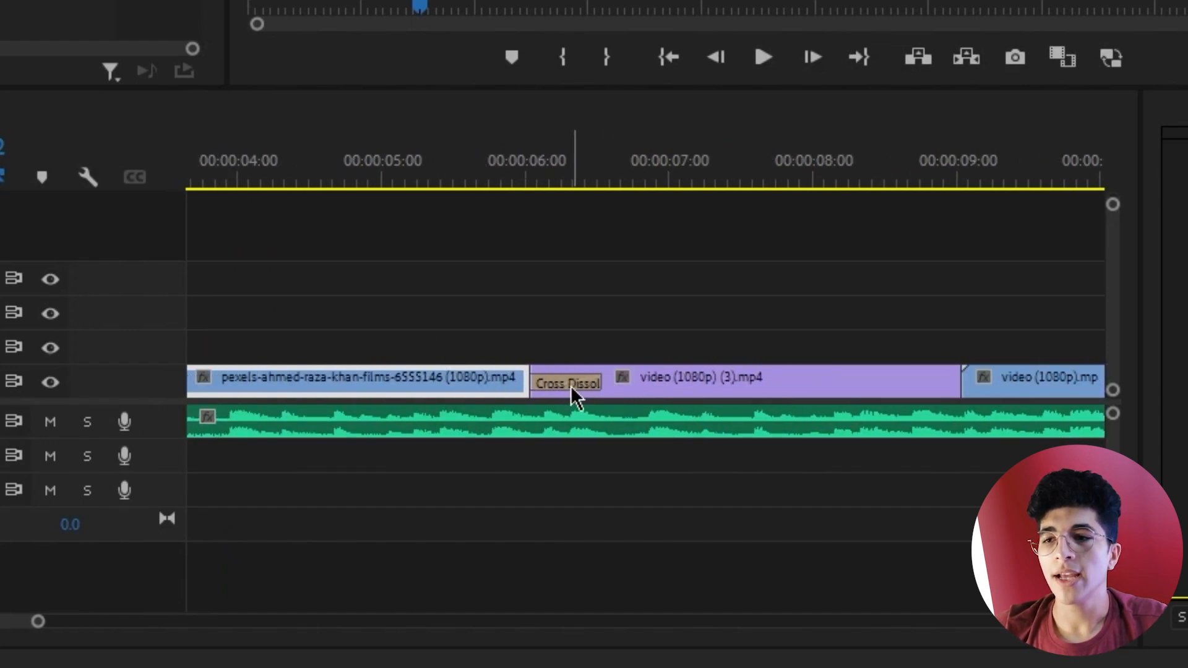
left_click(574, 393)
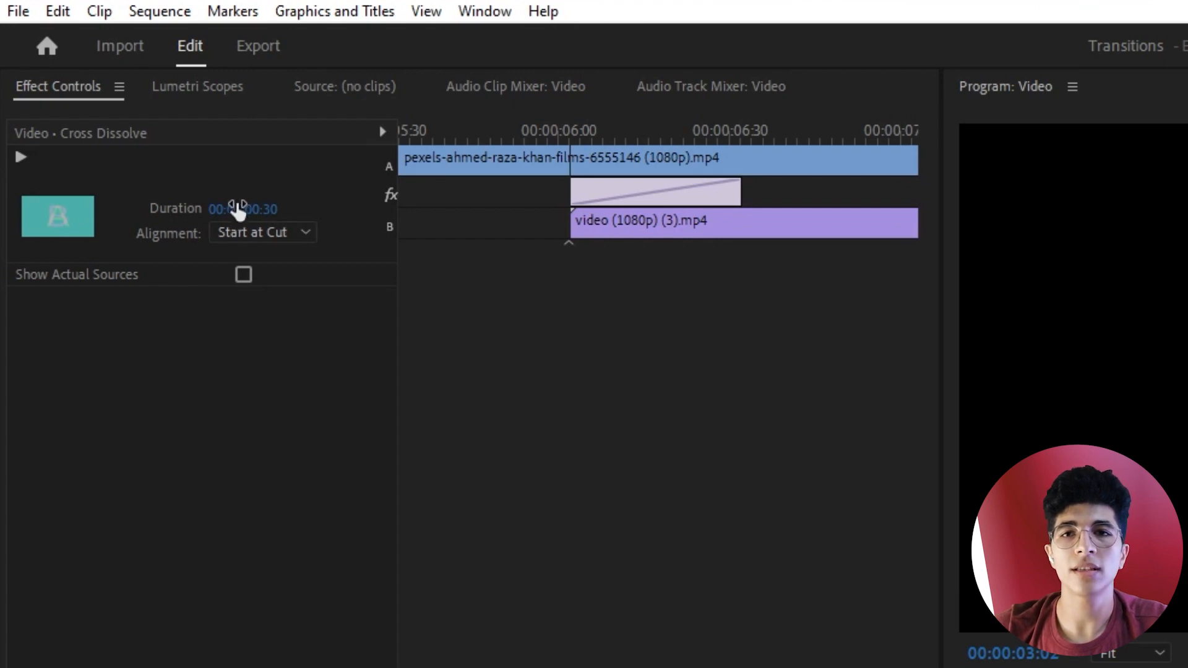
Try lengthening the selected Cross Dissolve to 00:00:03:45 and undo the change
left_click(243, 208)
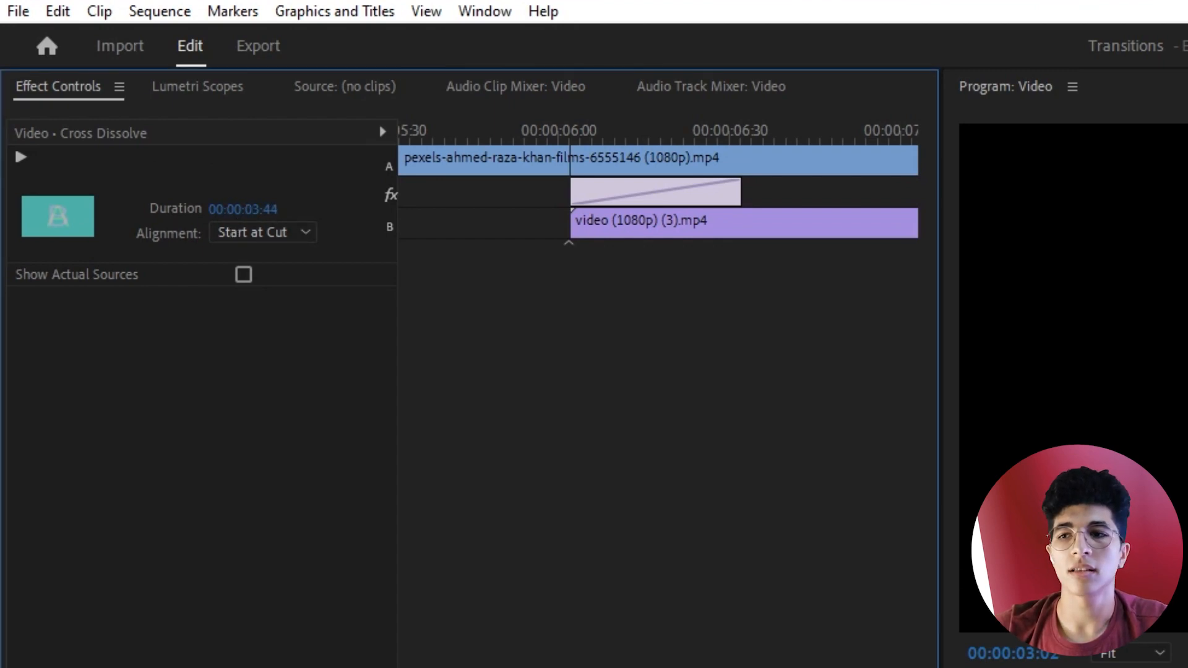
mouse_move(243, 208)
left_mouse_down()
mouse_move(305, 231)
mouse_move(368, 231)
mouse_move(411, 163)
left_mouse_up()
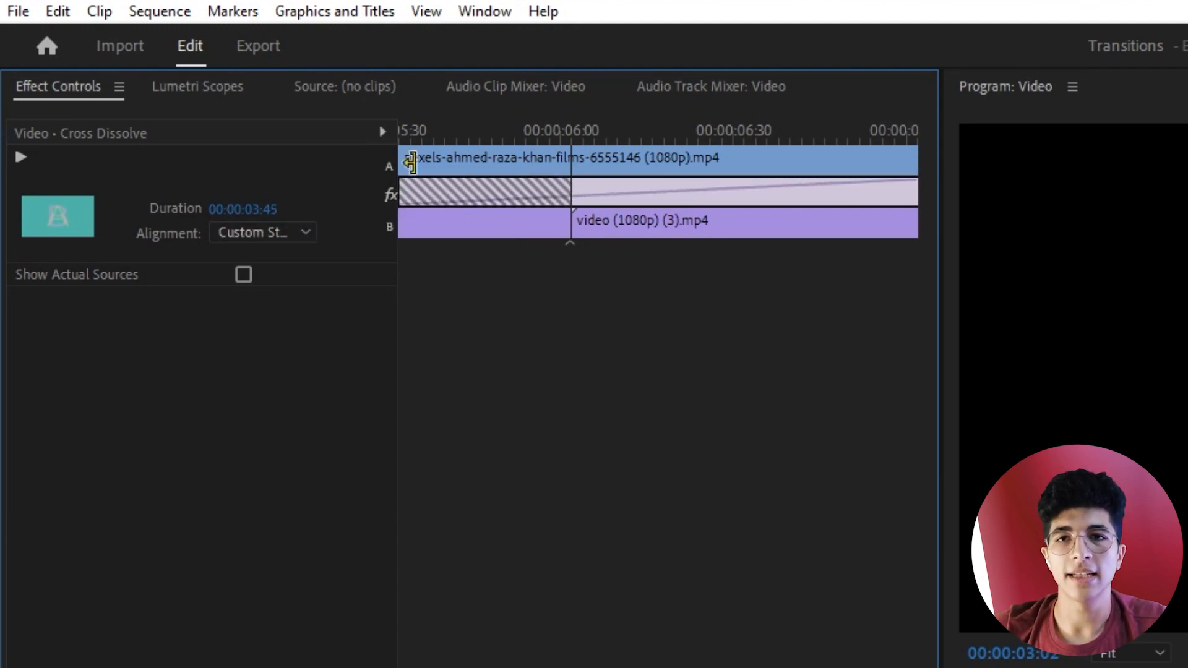
key("ctrl+z")
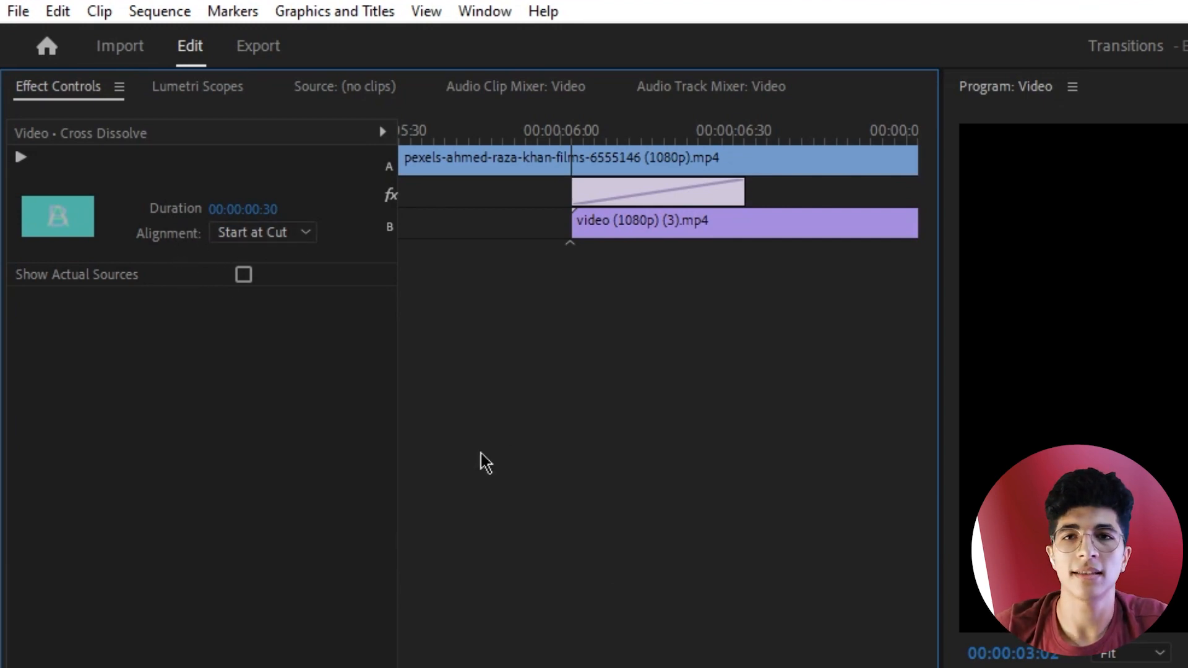
Set the Cross Dissolve's alignment to Center at Cut and preview the transition between the first two clips
left_click(246, 239)
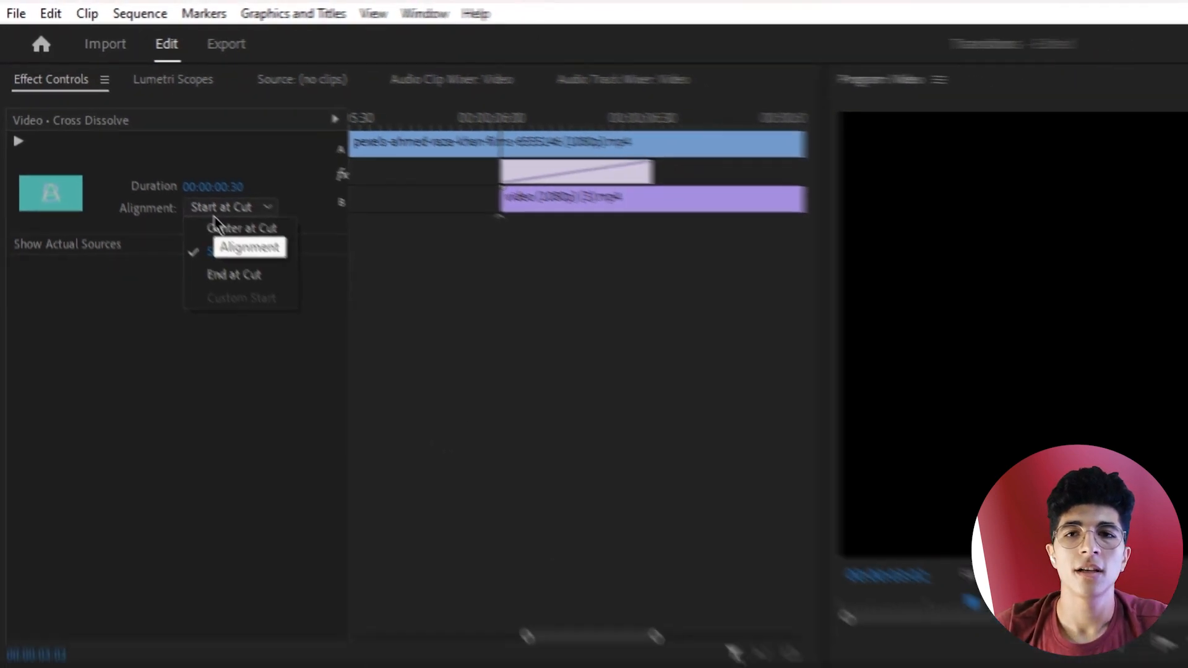
left_click(223, 227)
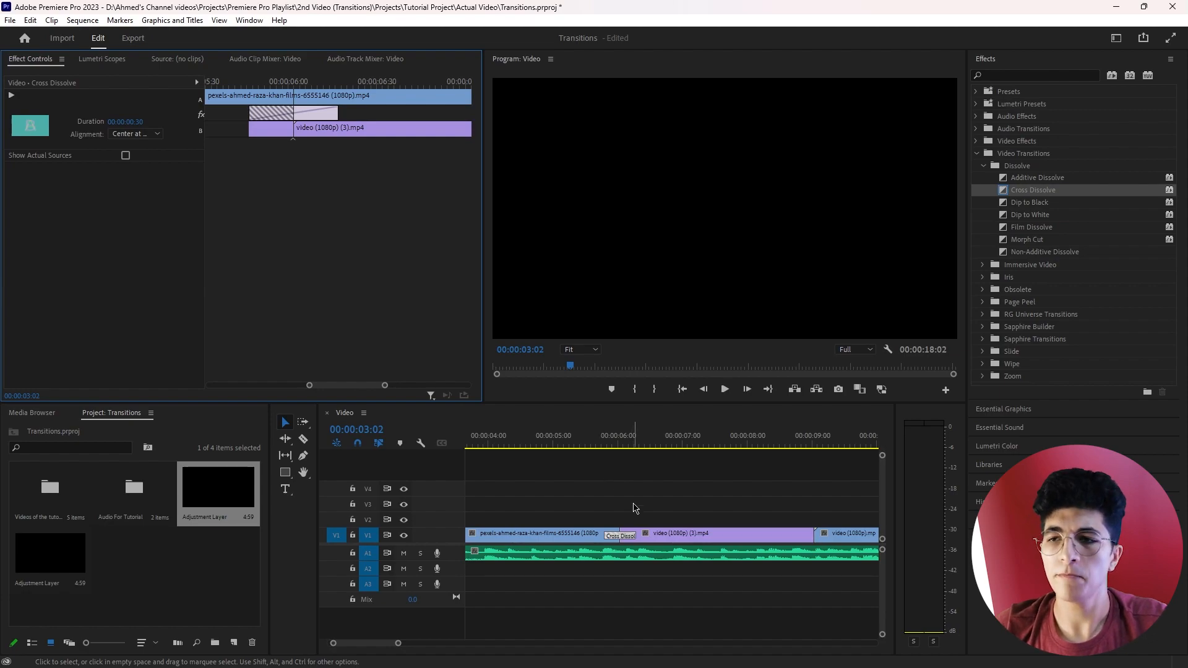
scroll(607, 456, "down", 2)
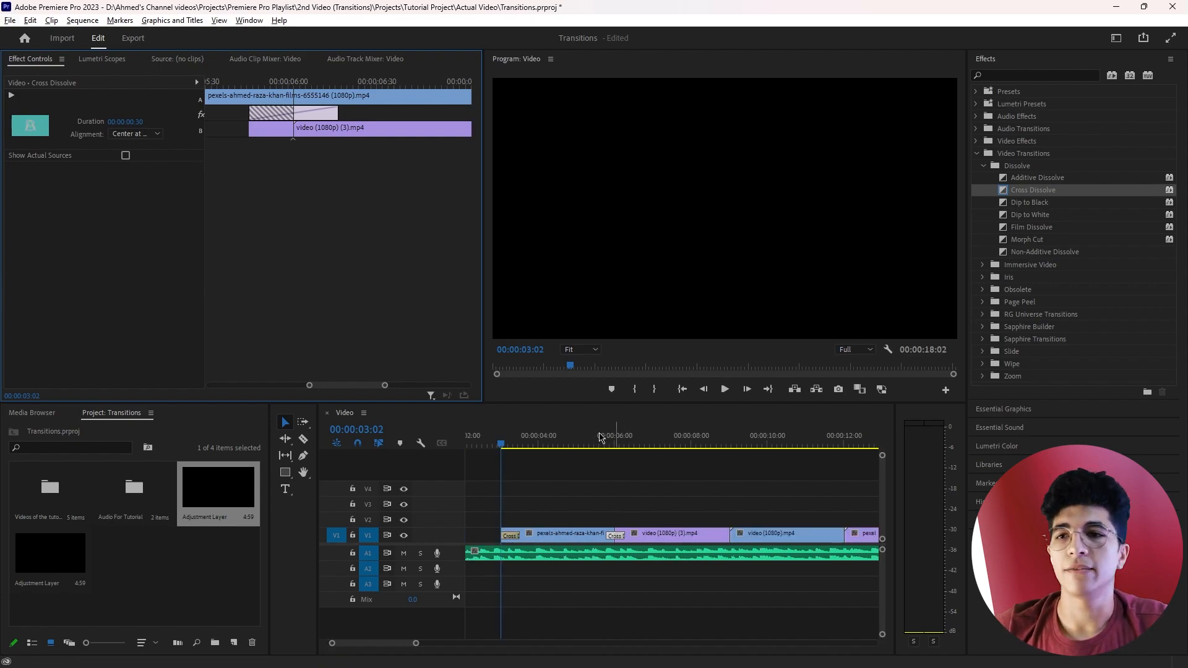
left_click(597, 440)
key("grave")
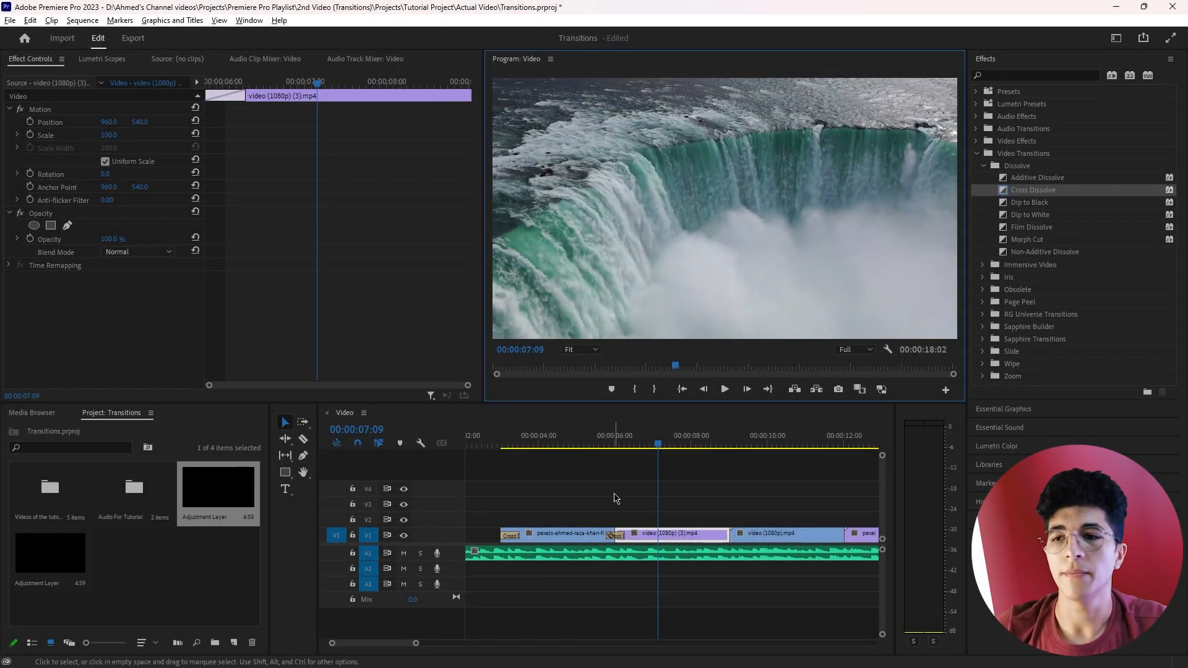
Apply the Constant Power audio crossfade to the start of the audio clip and preview it from the beginning
scroll(616, 499, "down", 2)
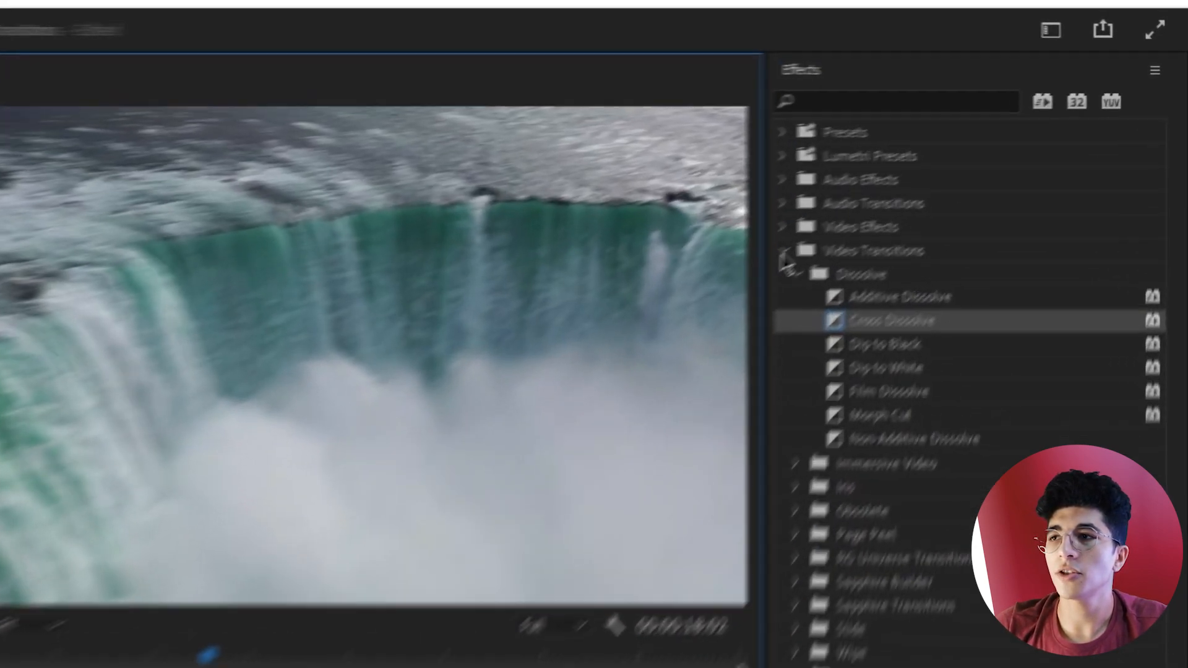
left_click(976, 154)
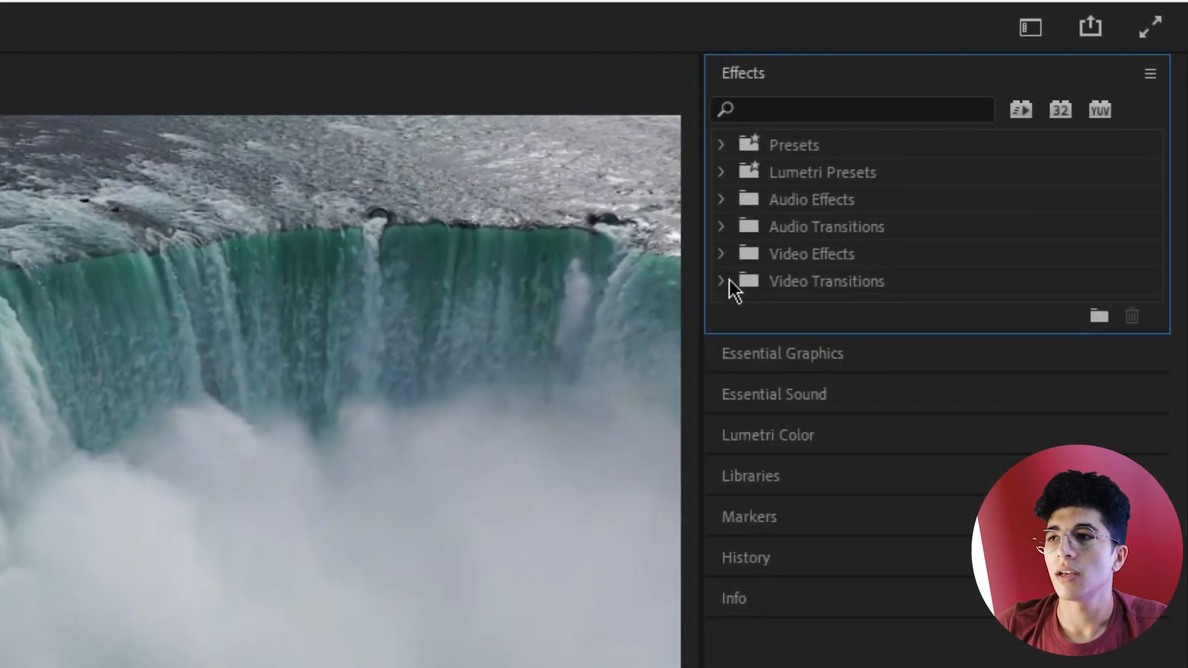
left_click(723, 227)
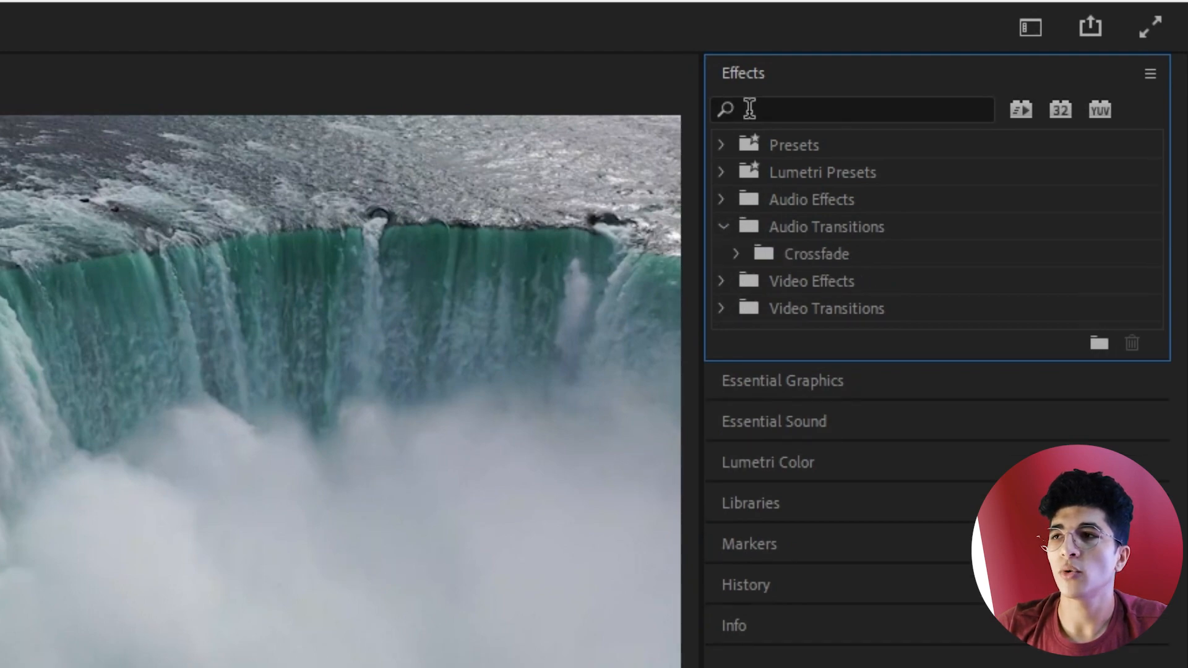
left_click(741, 256)
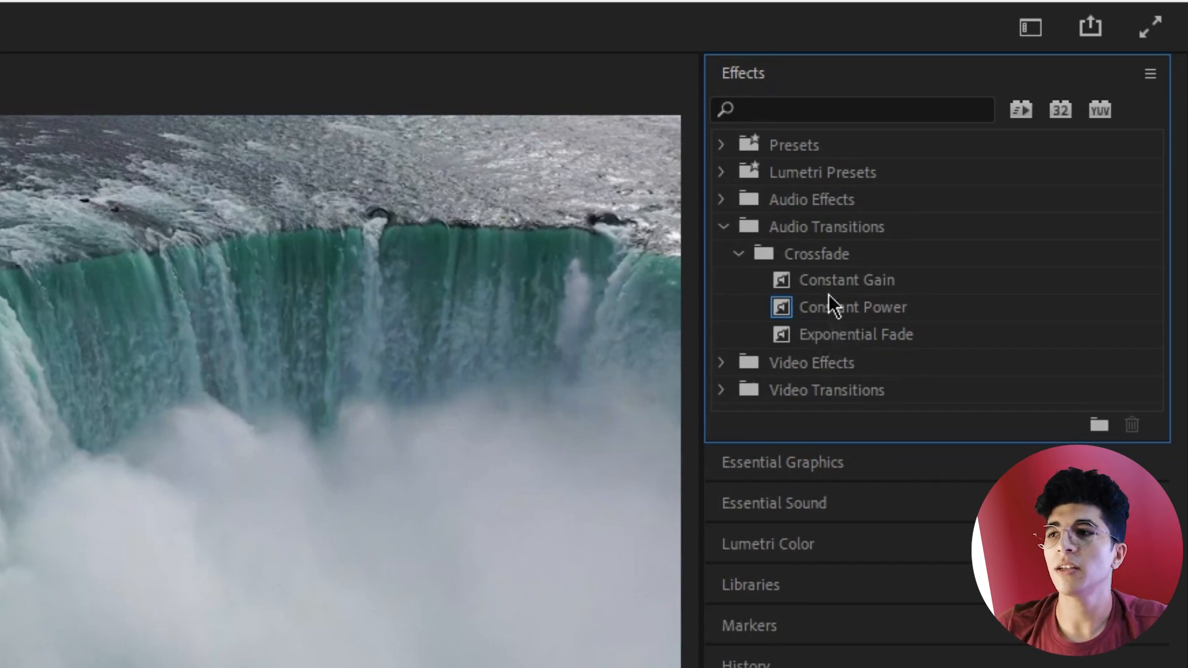
left_click_drag(818, 311, 162, 551)
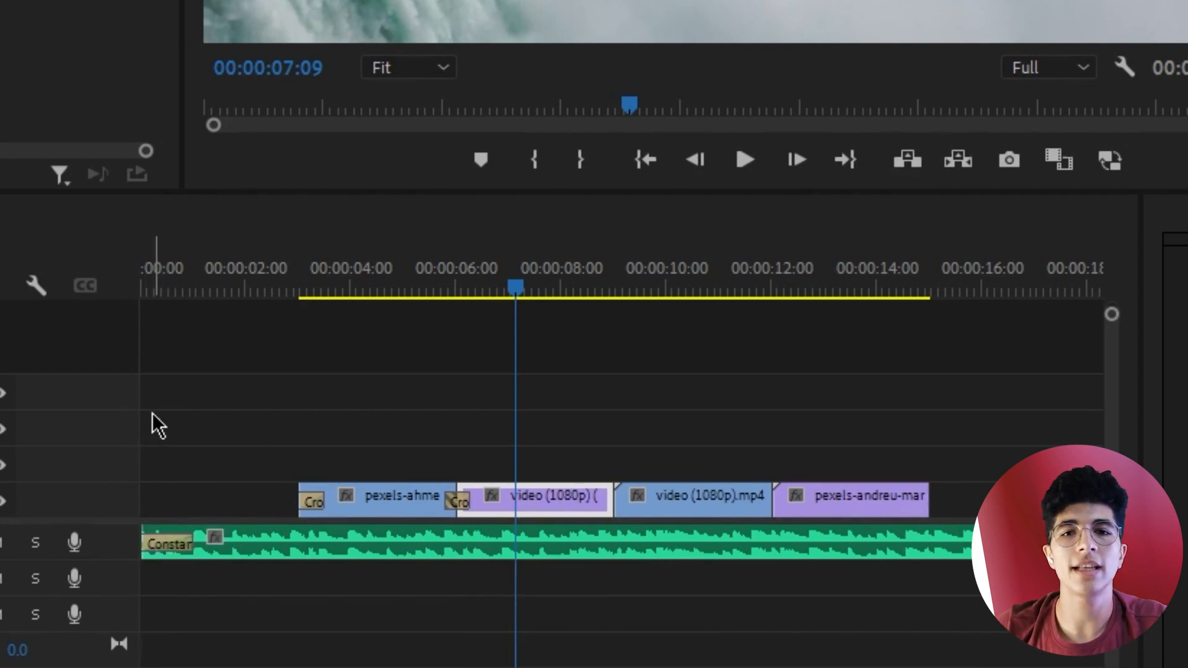
left_click_drag(195, 280, 144, 284)
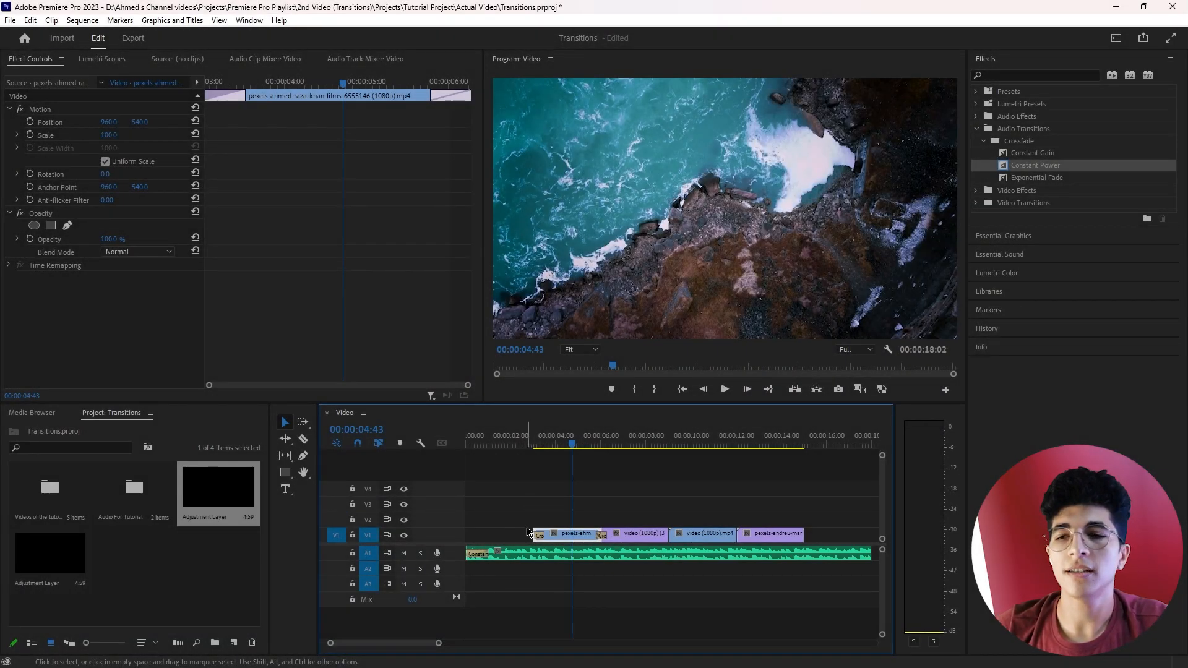
Try resizing the Cross Dissolve at the first clip's start on the timeline, lengthening it to 00:00:01:51, undoing that, and shortening it
scroll(547, 551, "up", 4)
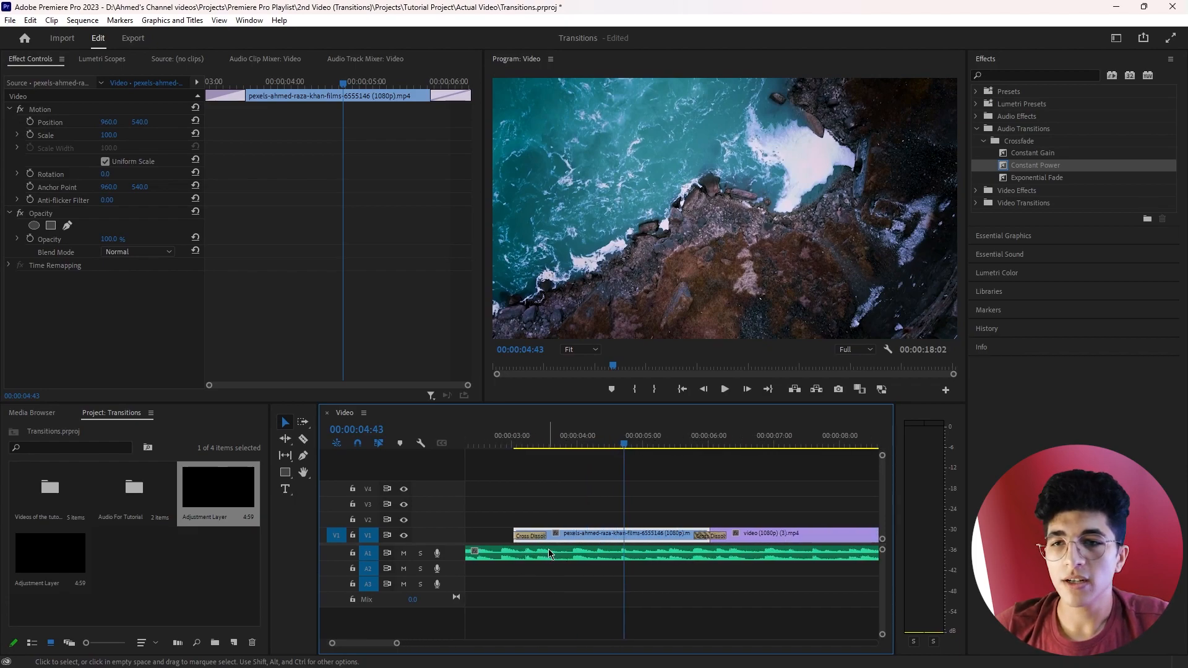
left_click(545, 535)
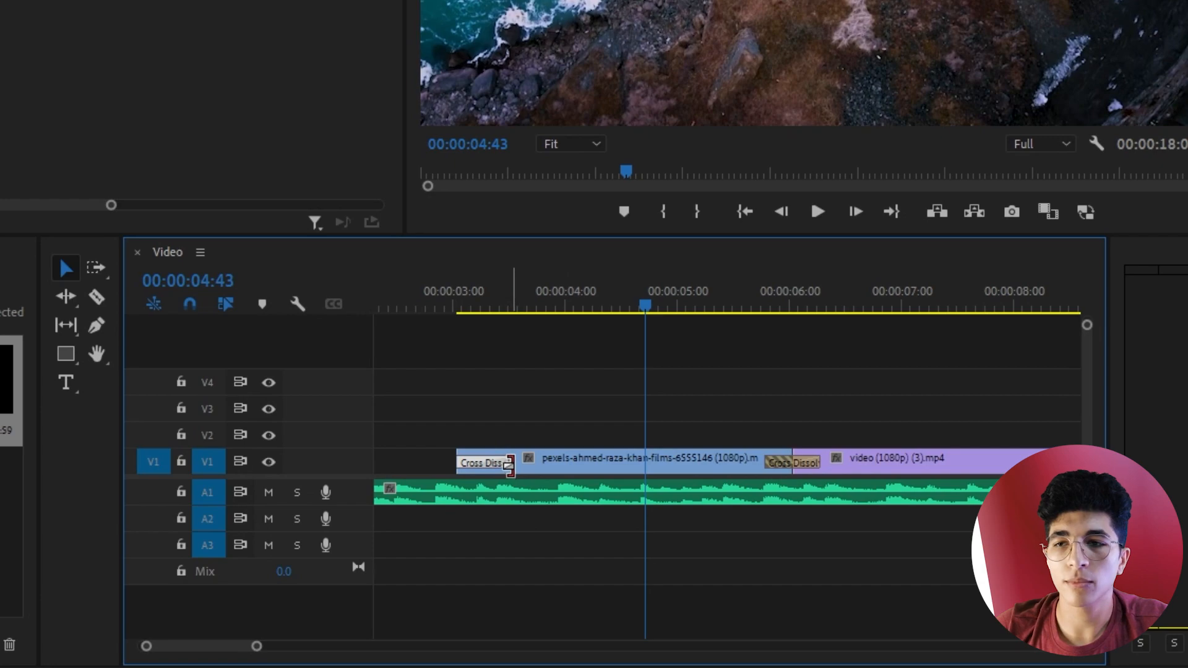
left_click_drag(546, 536, 631, 542)
left_click_drag(657, 473, 659, 475)
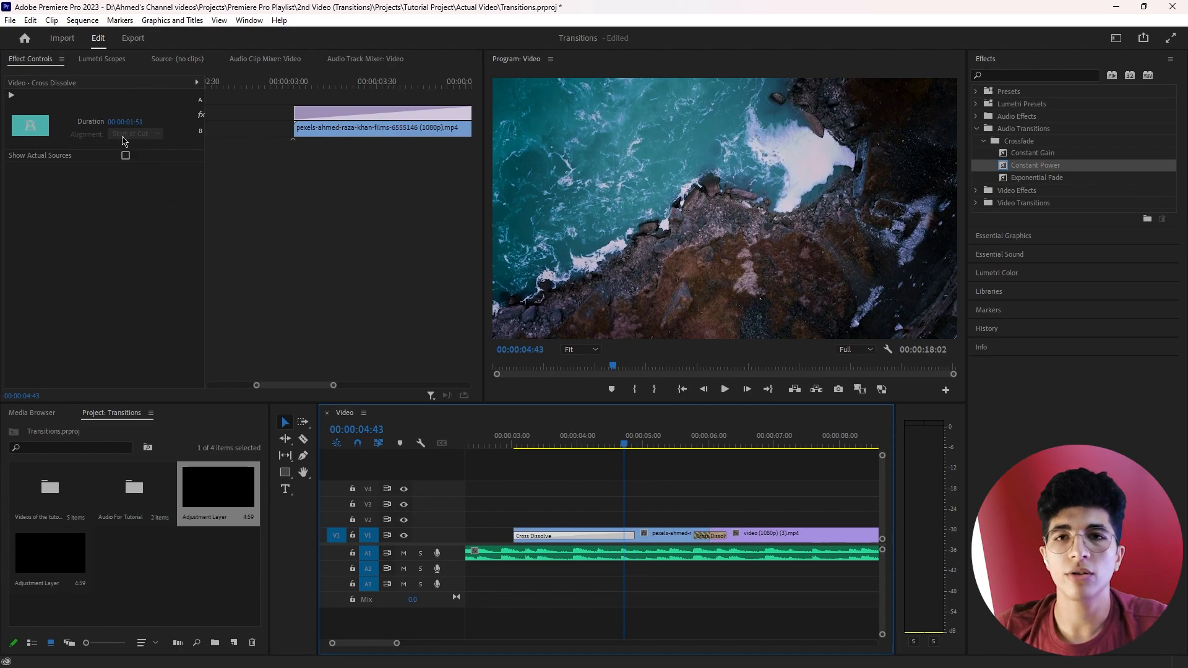
key("ctrl+z")
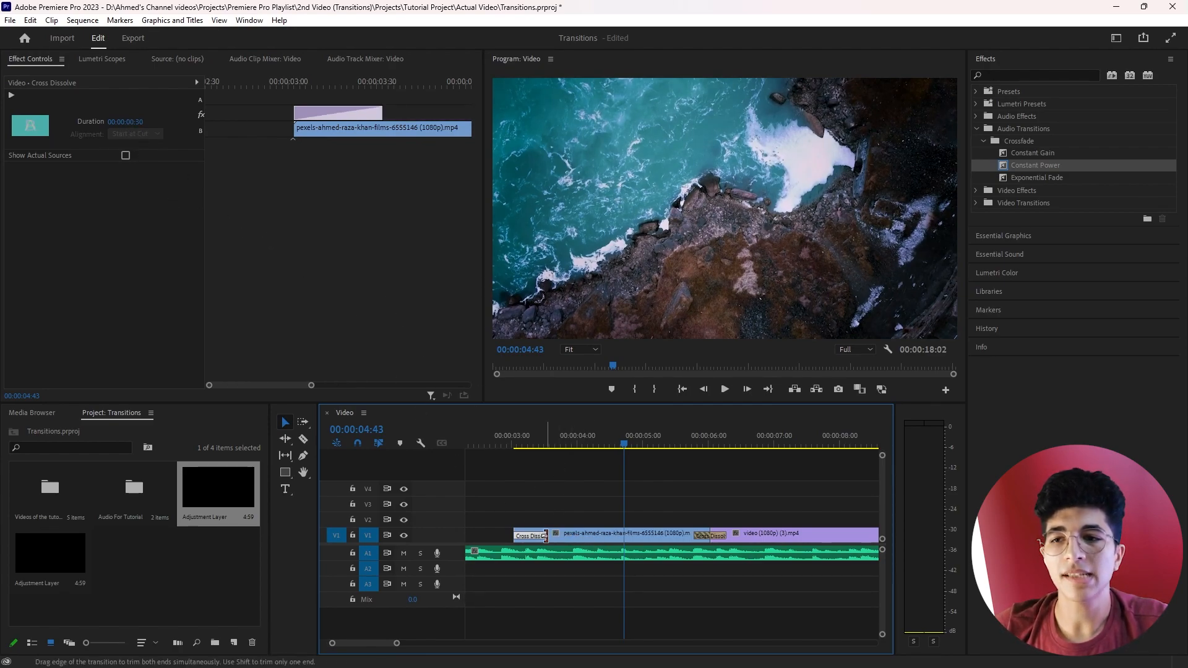
left_click_drag(545, 536, 523, 536)
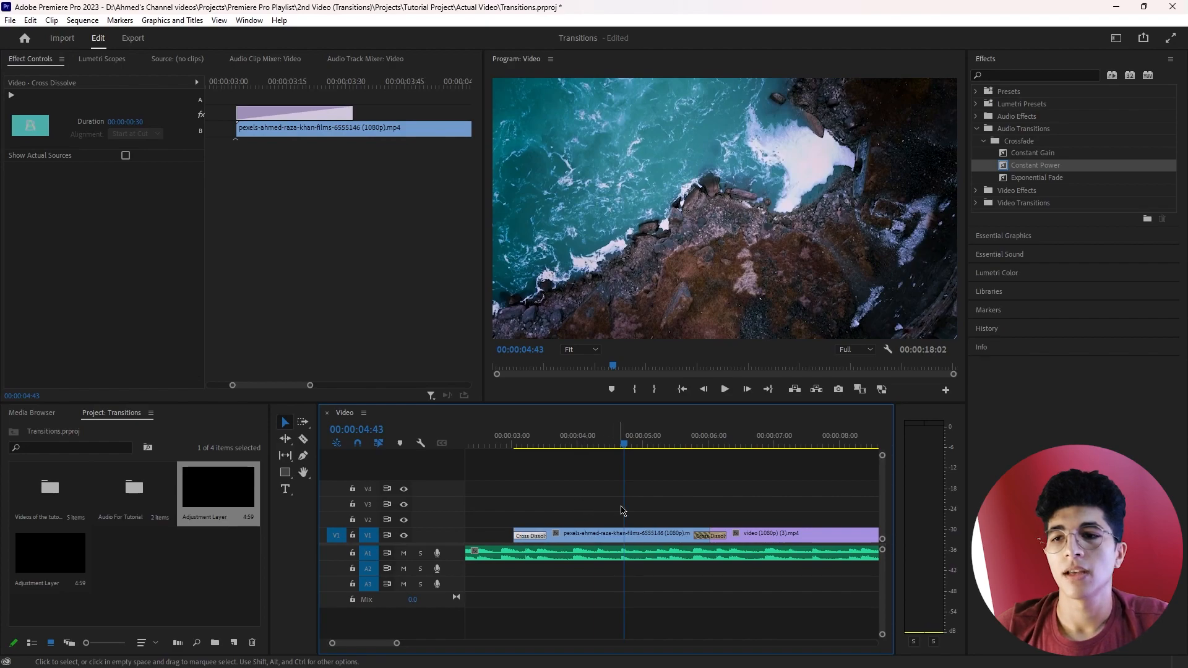
Try extending the Cross Dissolve between the first two clips to 00:00:01:46 and realigning it to Center at Cut
left_click_drag(727, 536, 785, 537)
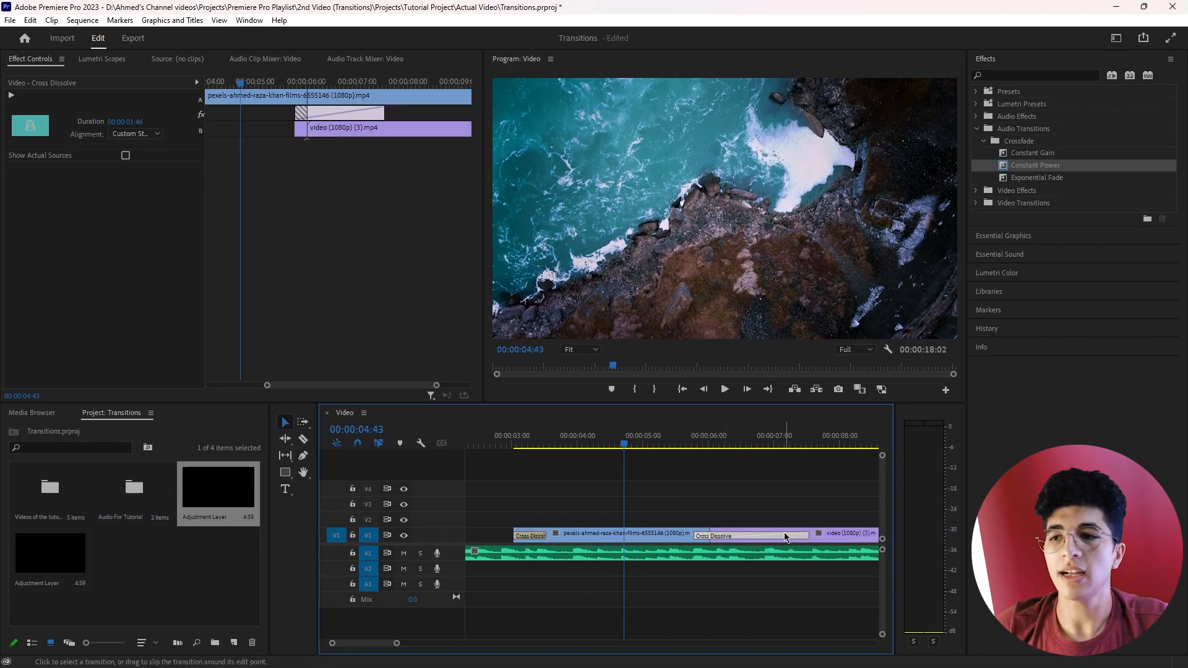
scroll(671, 530, "down", 3)
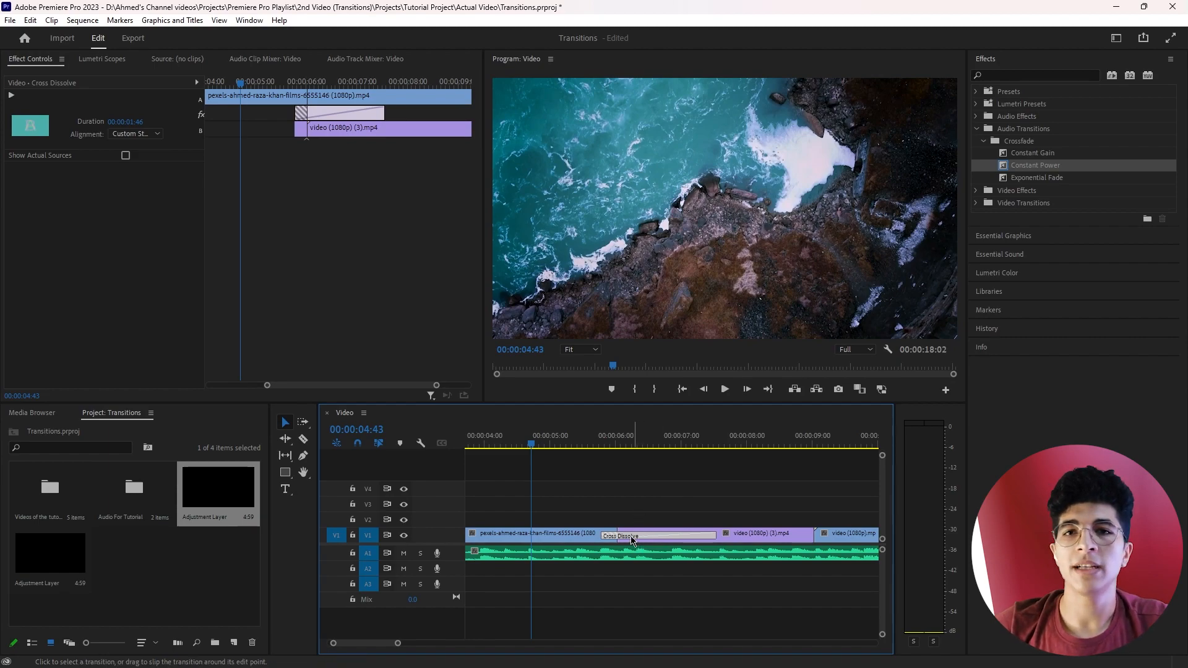
left_click(155, 132)
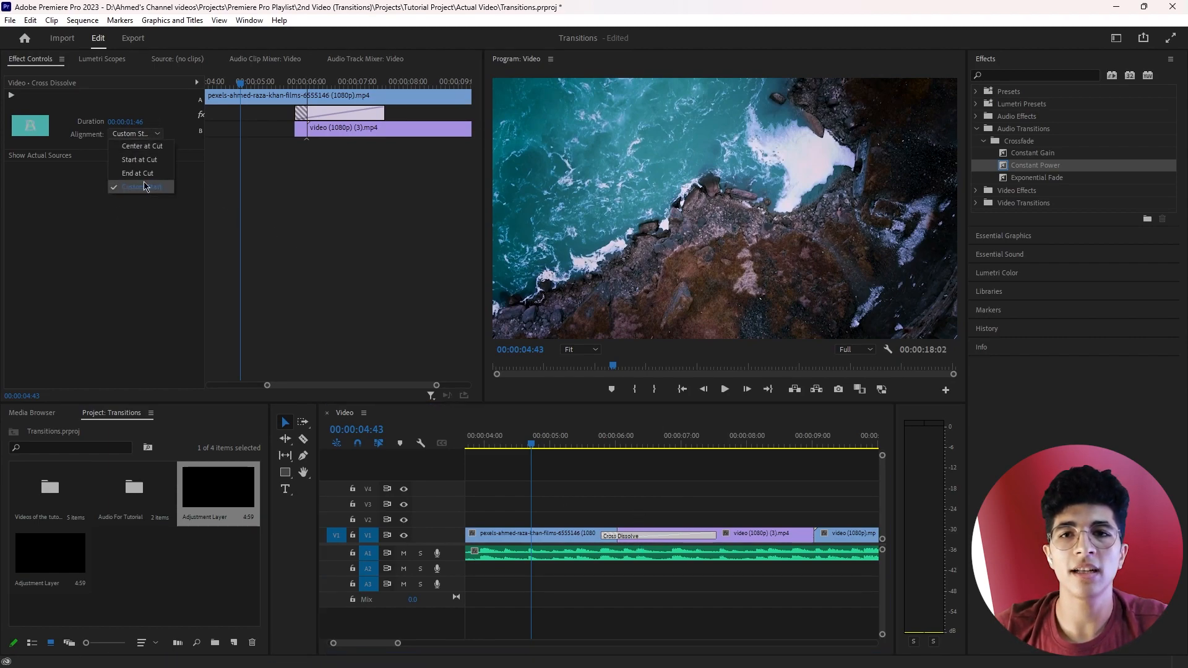
left_click(142, 146)
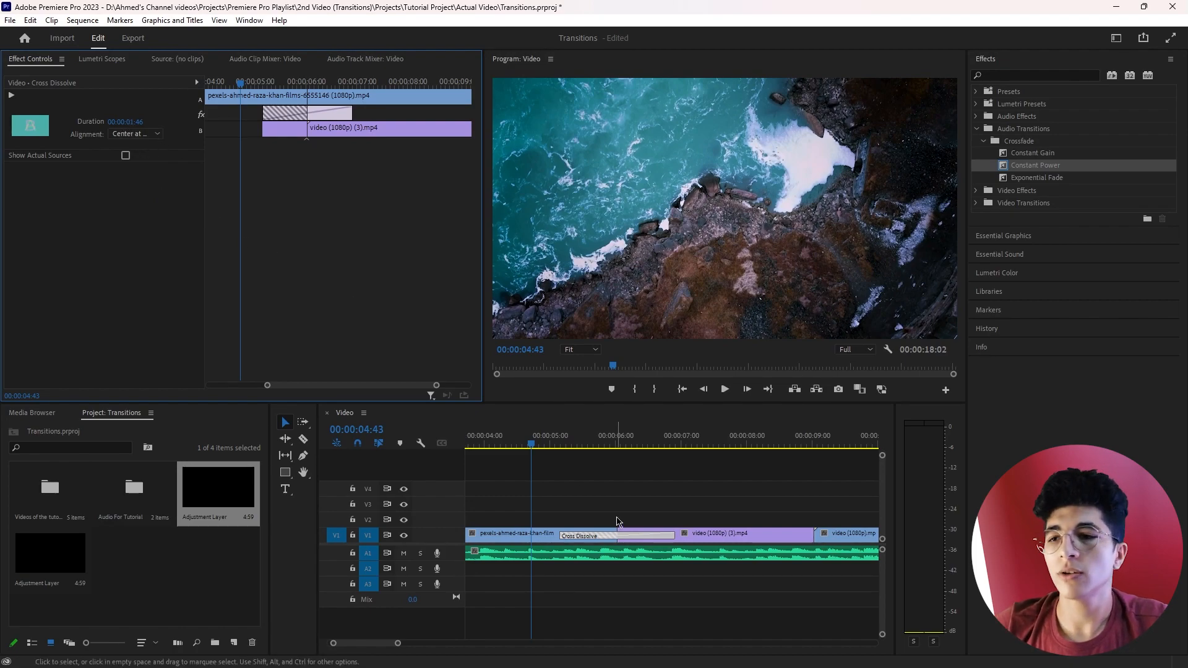
scroll(694, 534, "down", 3)
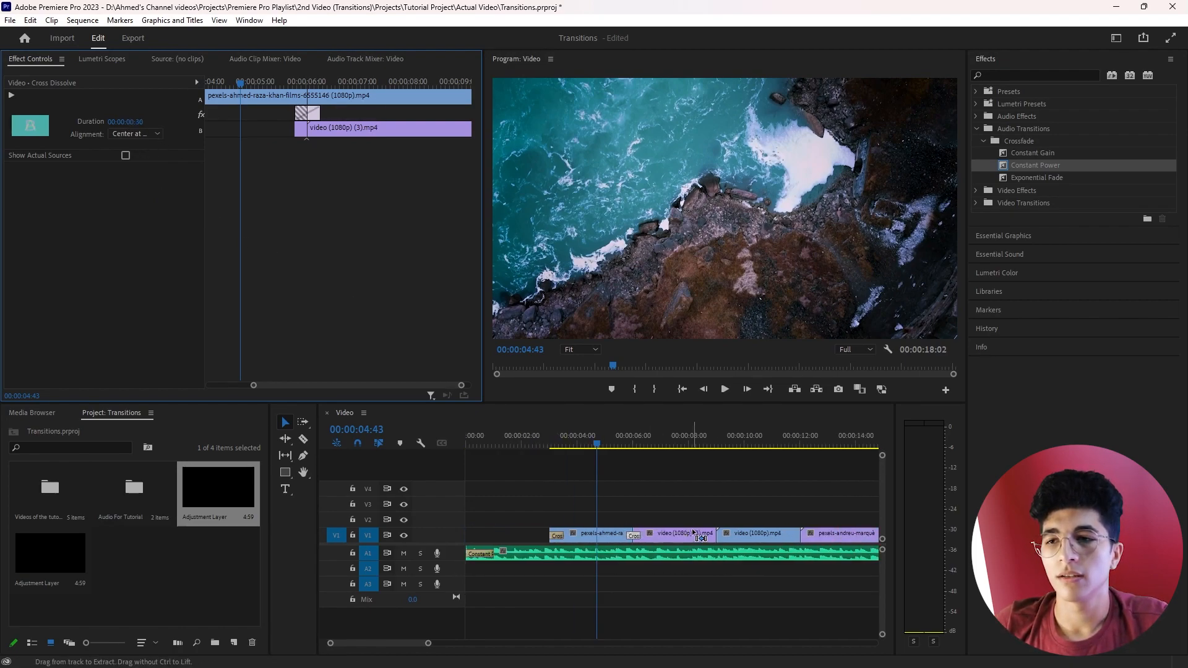
Clear the timeline selection and display the available Dissolve video transitions
left_click(646, 517)
scroll(673, 523, "down", 1)
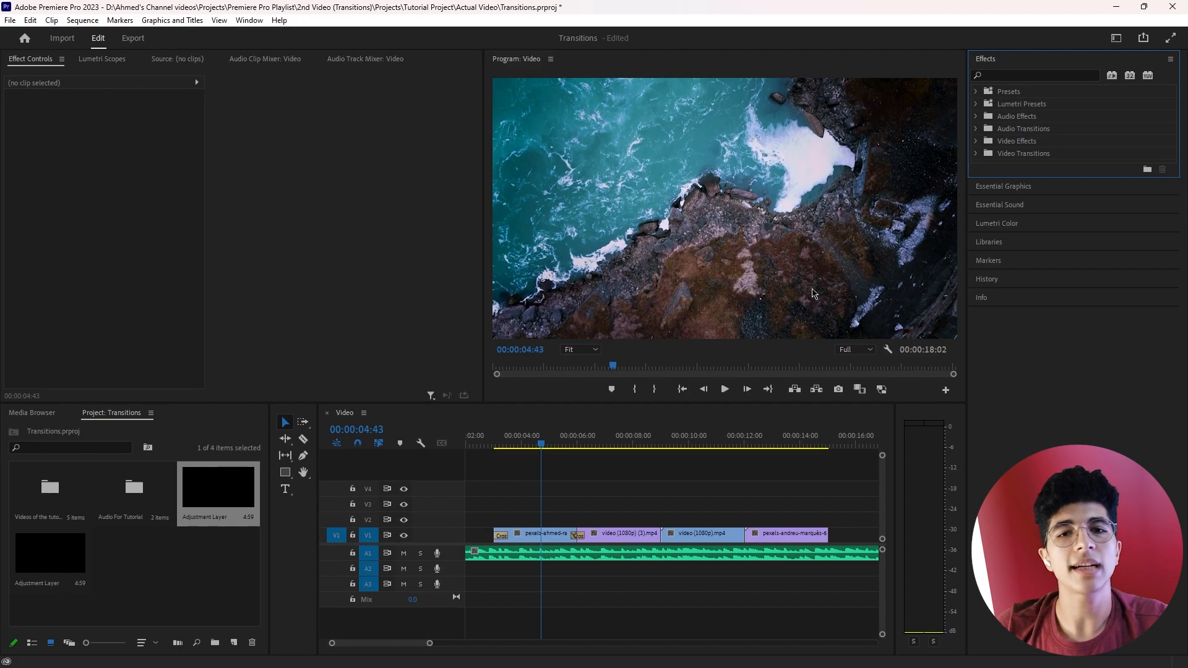
left_click(977, 154)
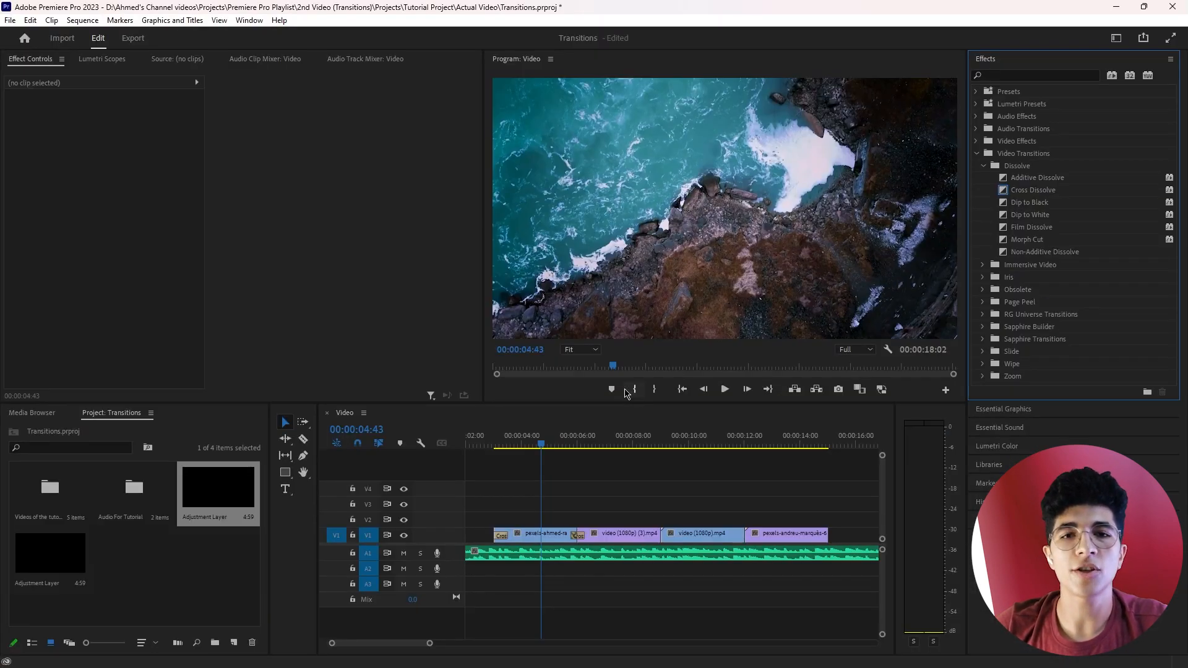
Apply the default Cross Dissolve transition at the cut between the second and third video clips
left_click(664, 536)
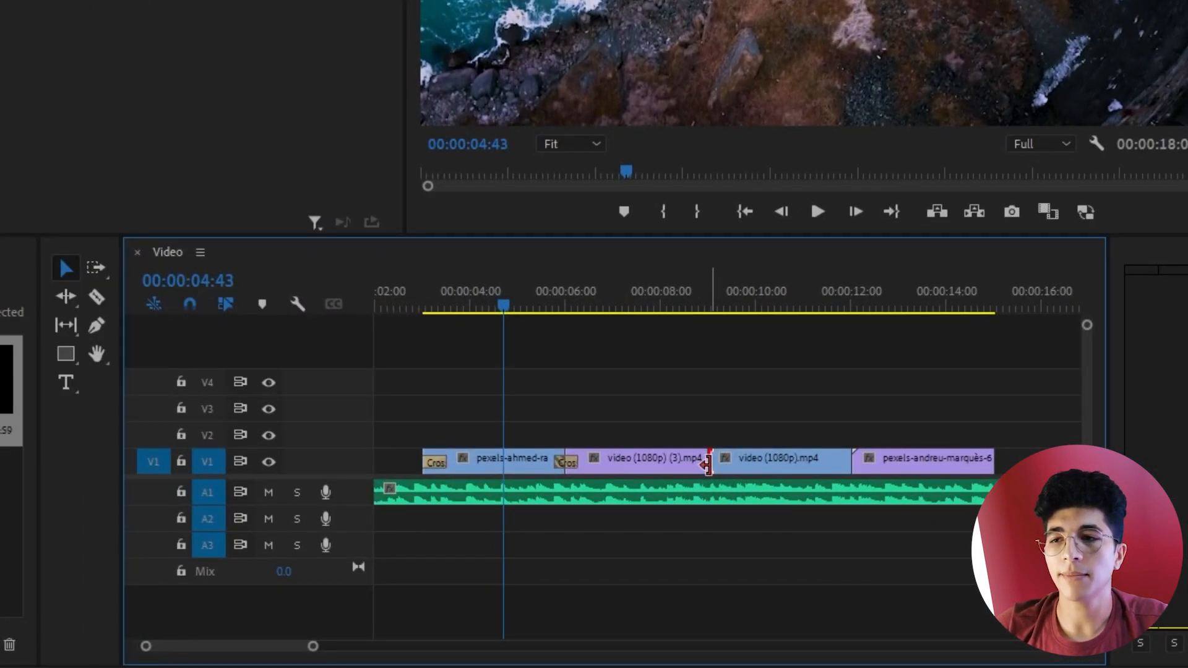
right_click(709, 468)
left_click(720, 608)
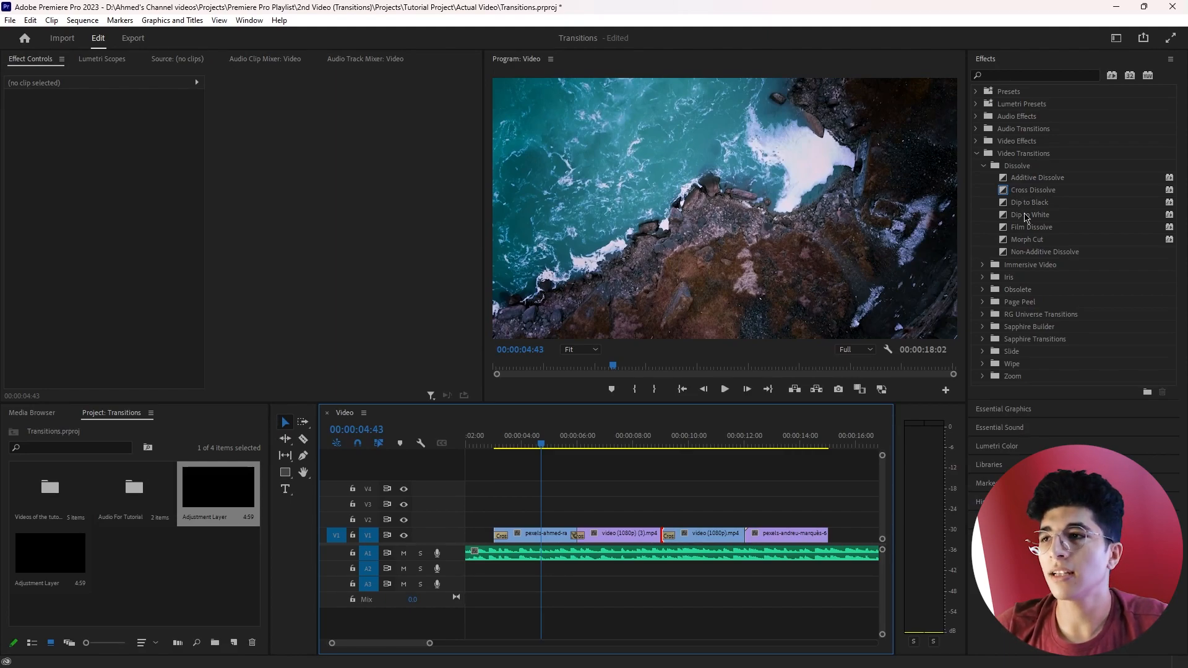
Set Dip to White as the default video transition
left_click(1025, 215)
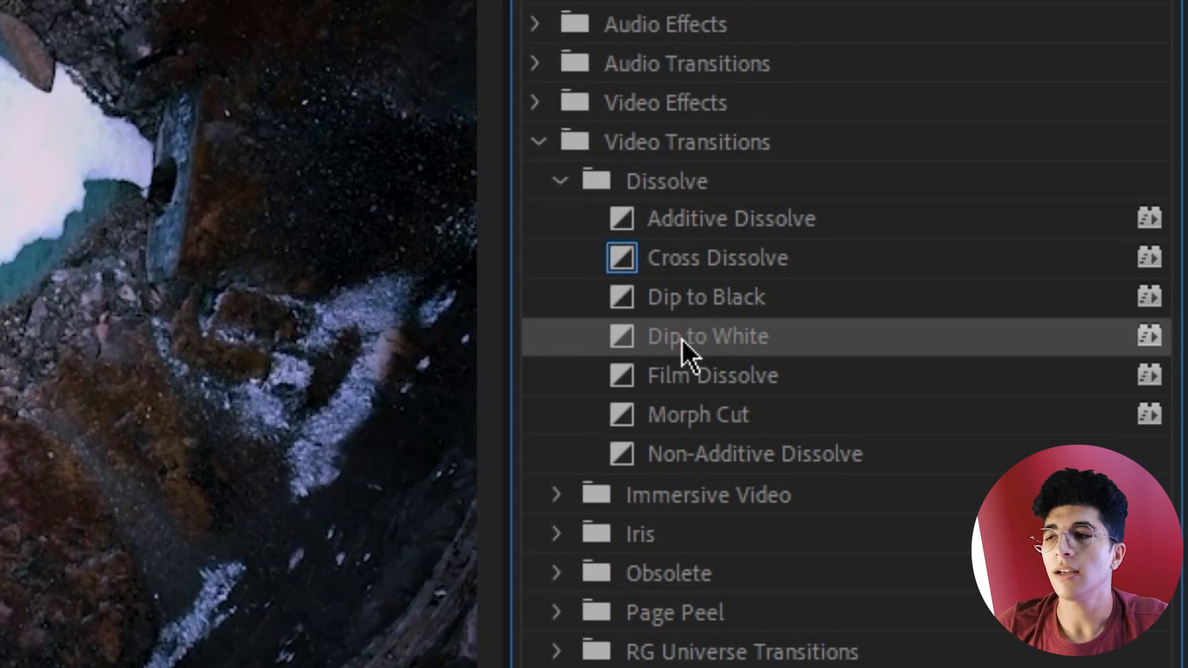
right_click(655, 331)
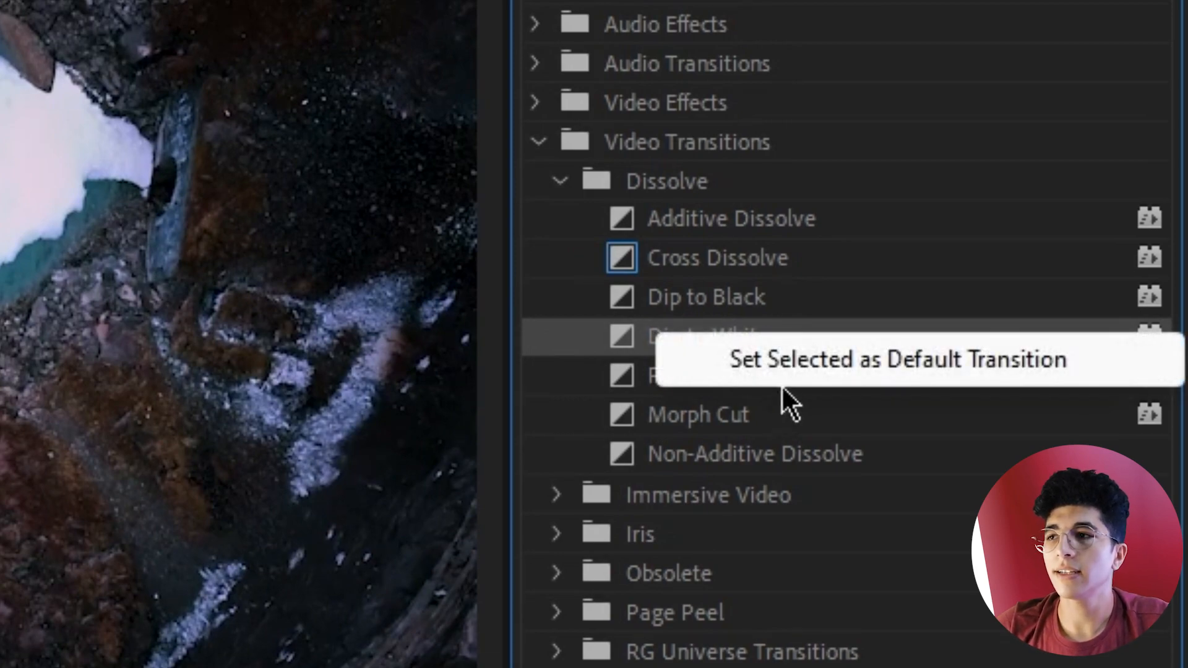
left_click(799, 357)
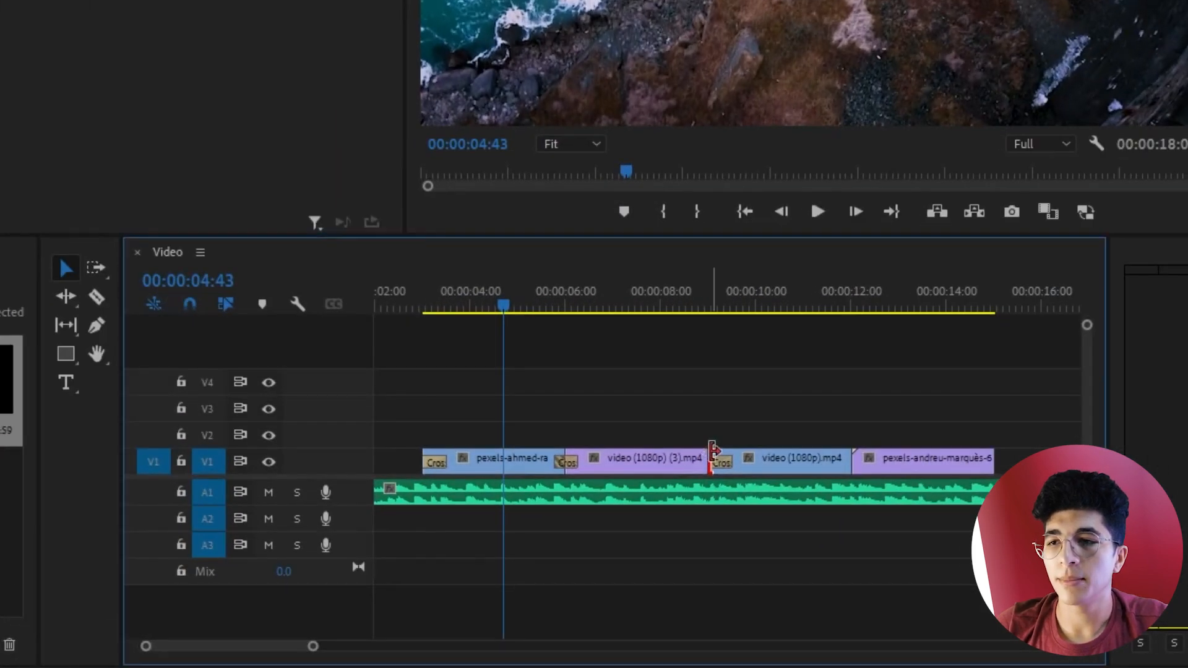
Apply the default Dip to White transition at the cut between video (1080p) (3).mp4 and video (1080p).mp4
right_click(711, 452)
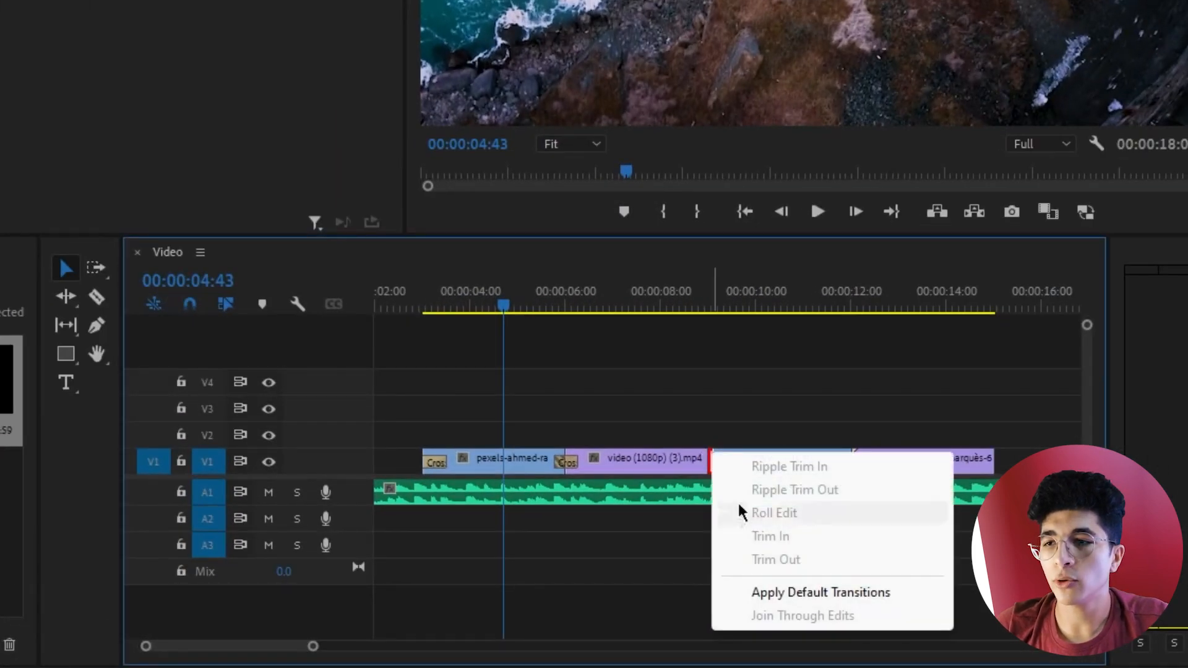
left_click(798, 592)
scroll(727, 444, "up", 3)
scroll(725, 435, "up", 2)
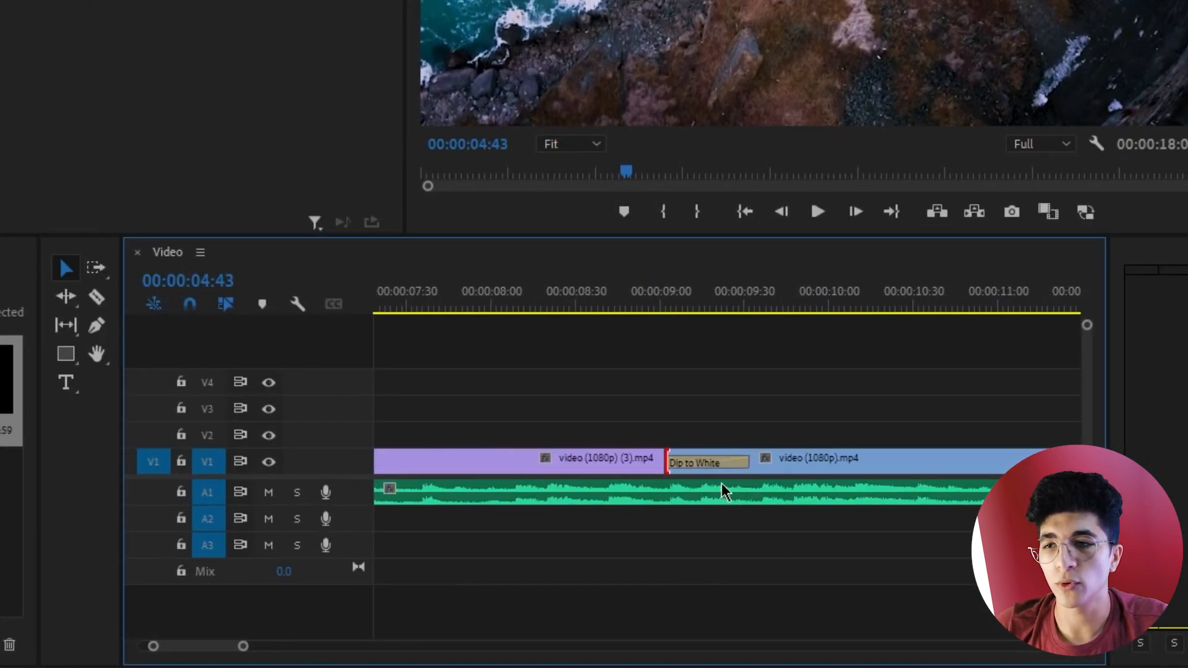
key("ctrl+z")
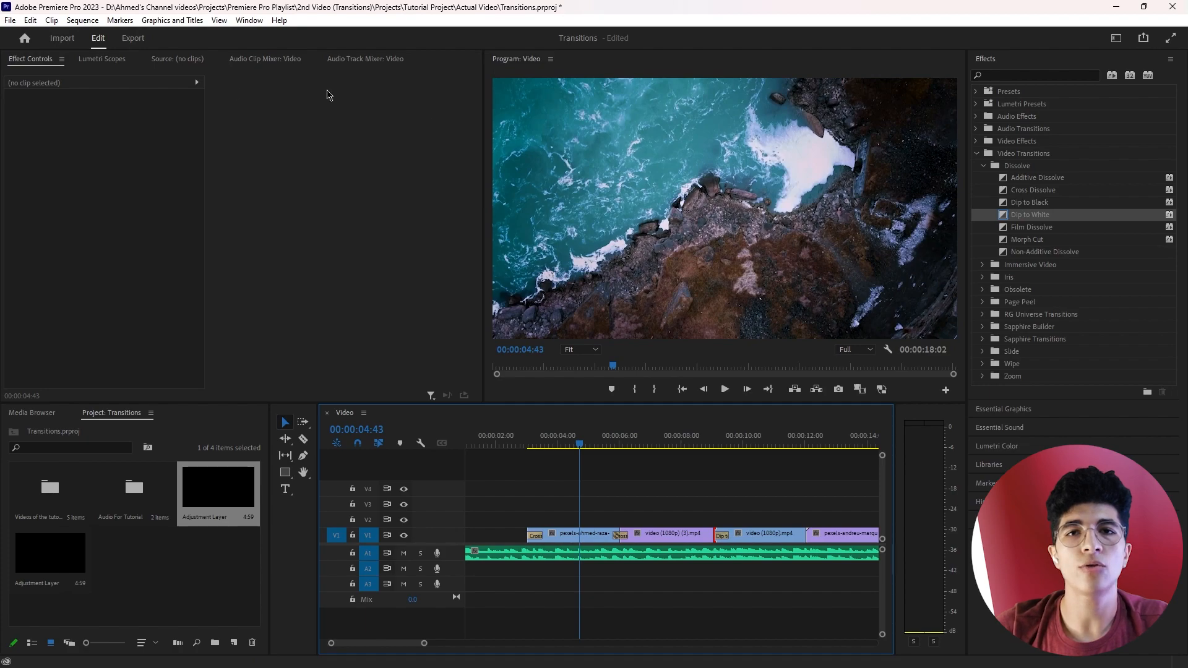
Set the Video Transition Default Duration to 50 frames in the Timeline preferences
left_click(30, 20)
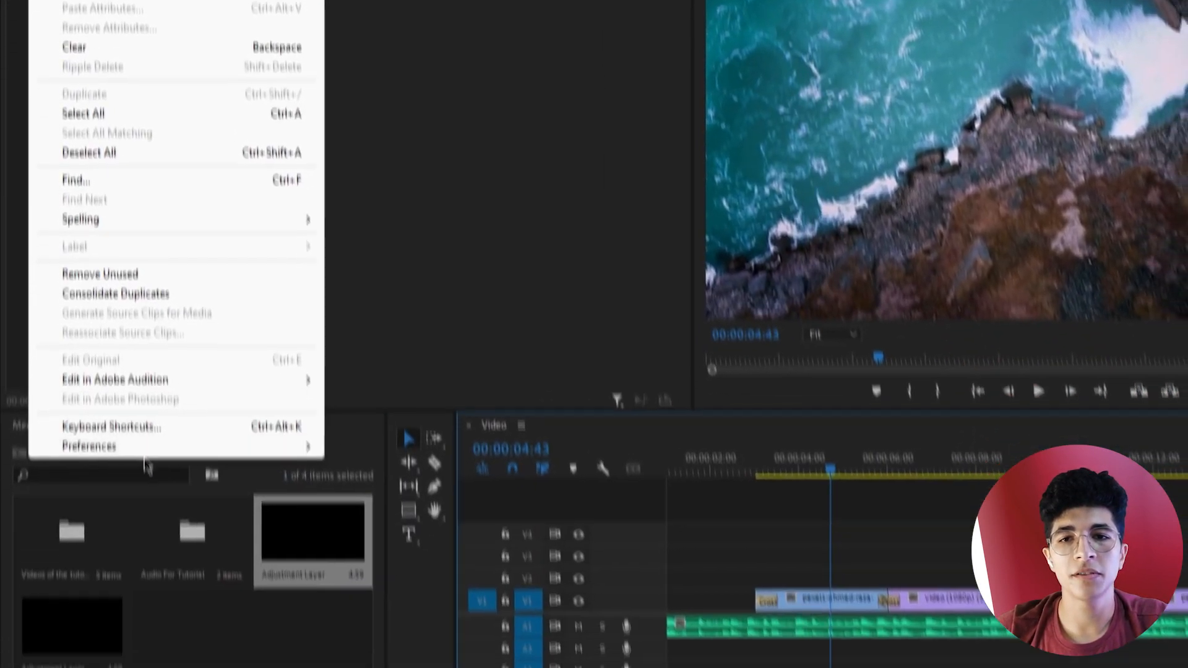
mouse_move(100, 429)
left_click(369, 622)
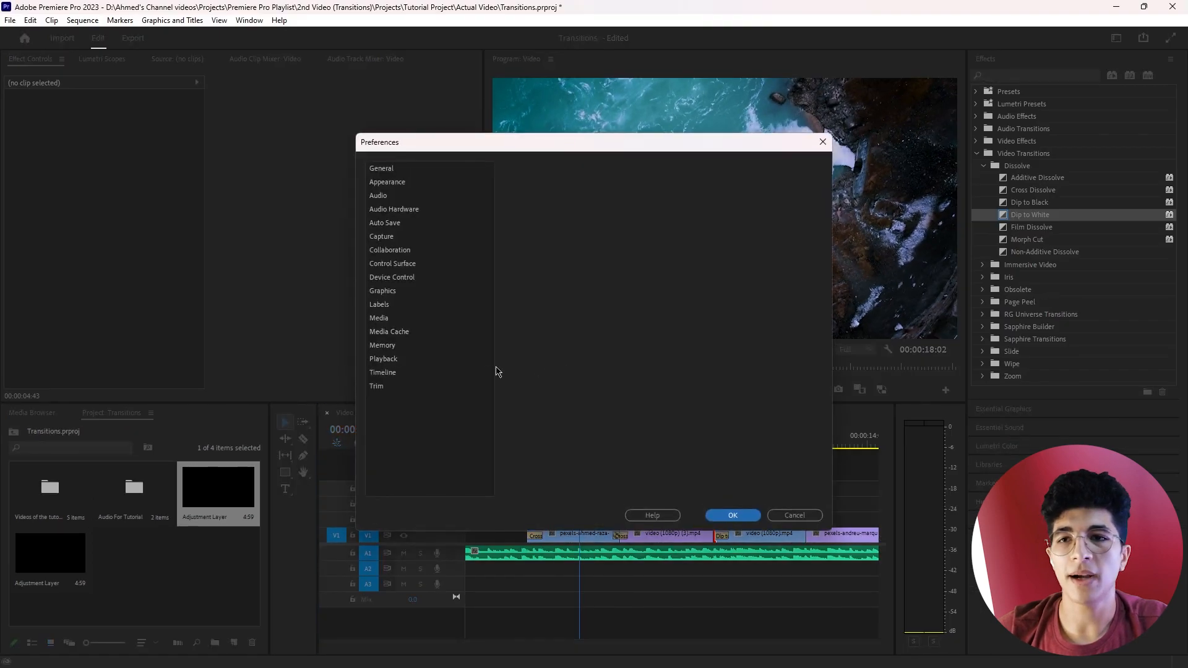
left_click(386, 372)
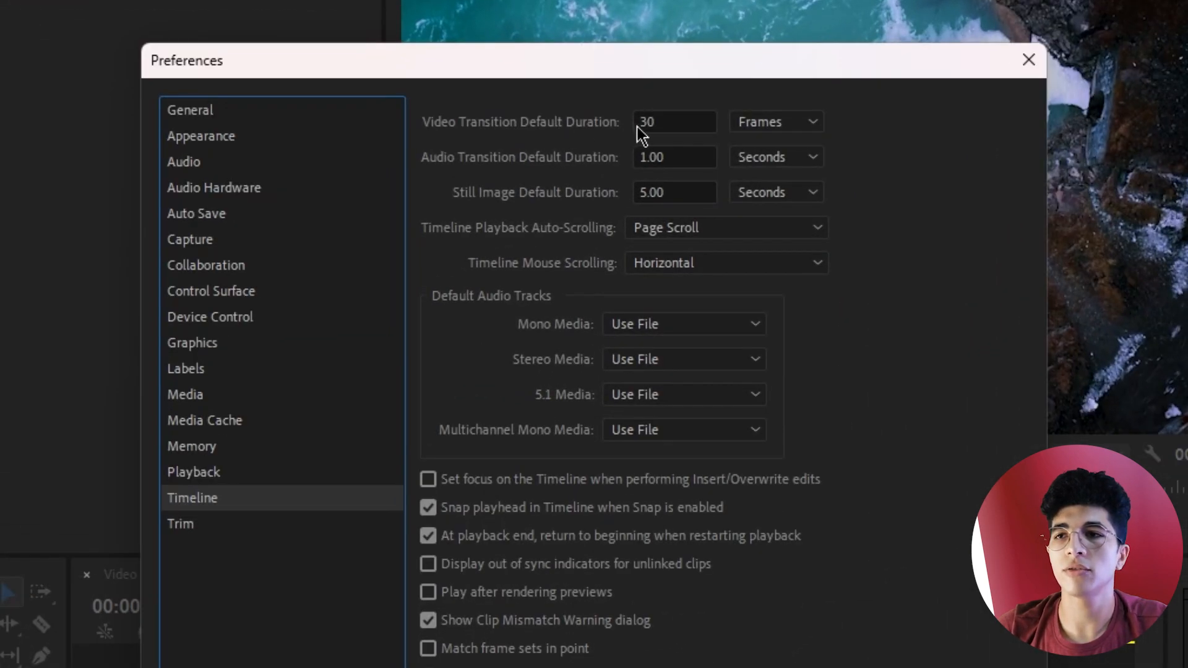
left_click_drag(630, 174, 594, 174)
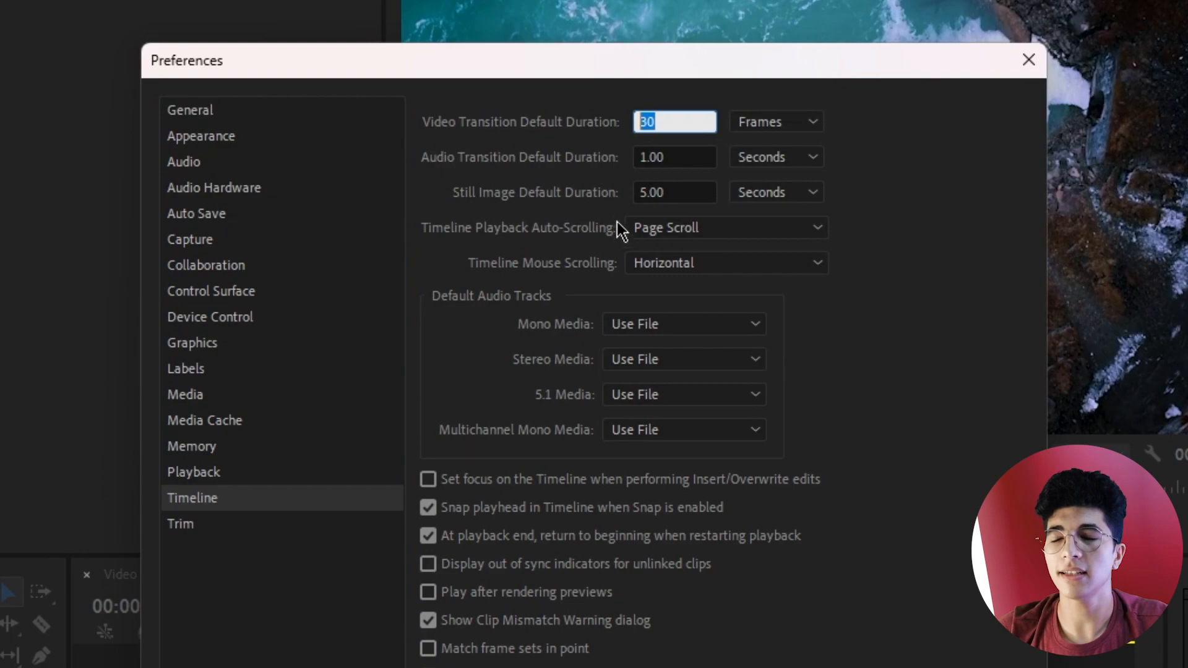
type("5")
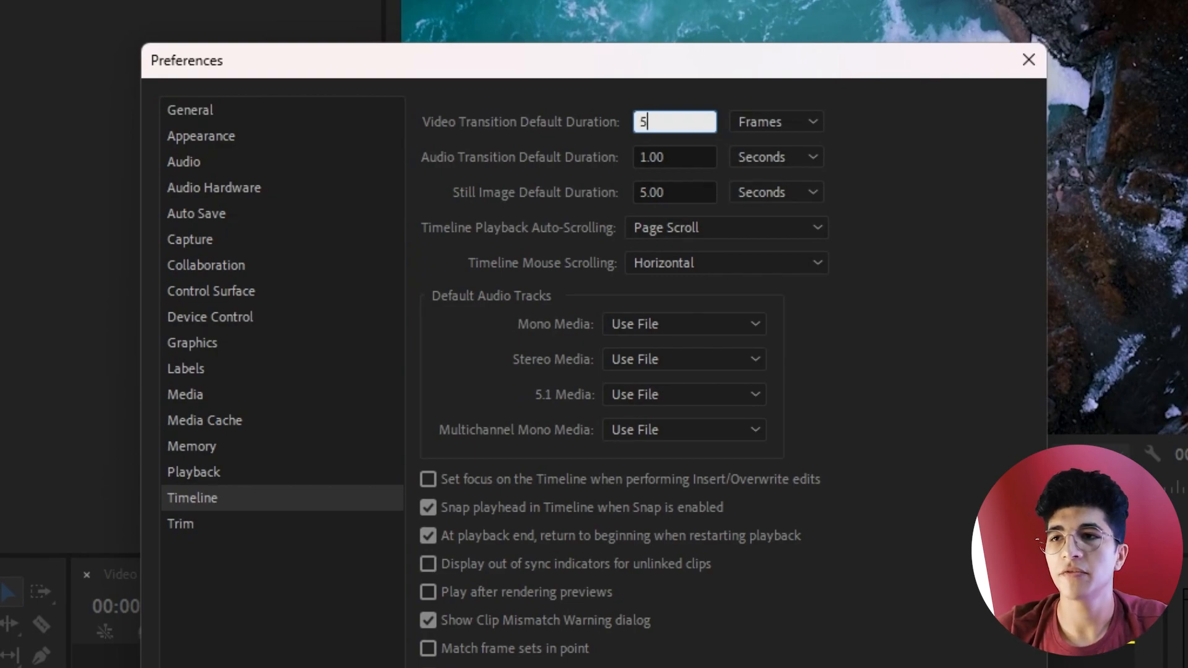
key("Return")
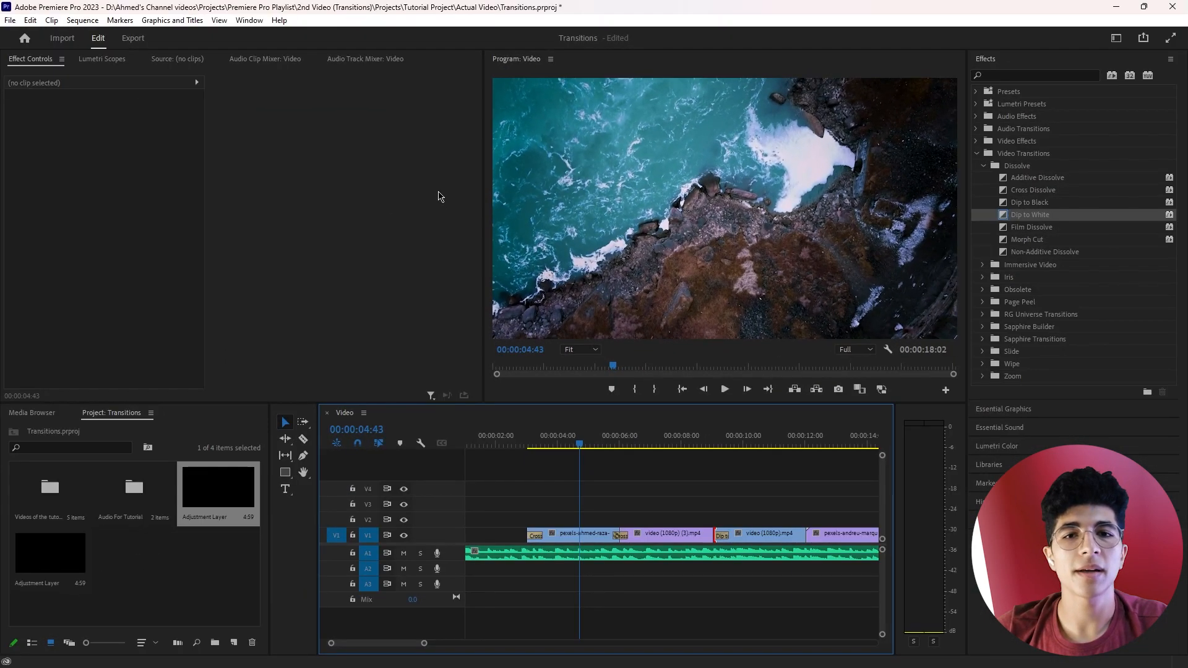
Replace the Cross Dissolve between the first two clips with a new one that uses the updated default duration
left_click(614, 535)
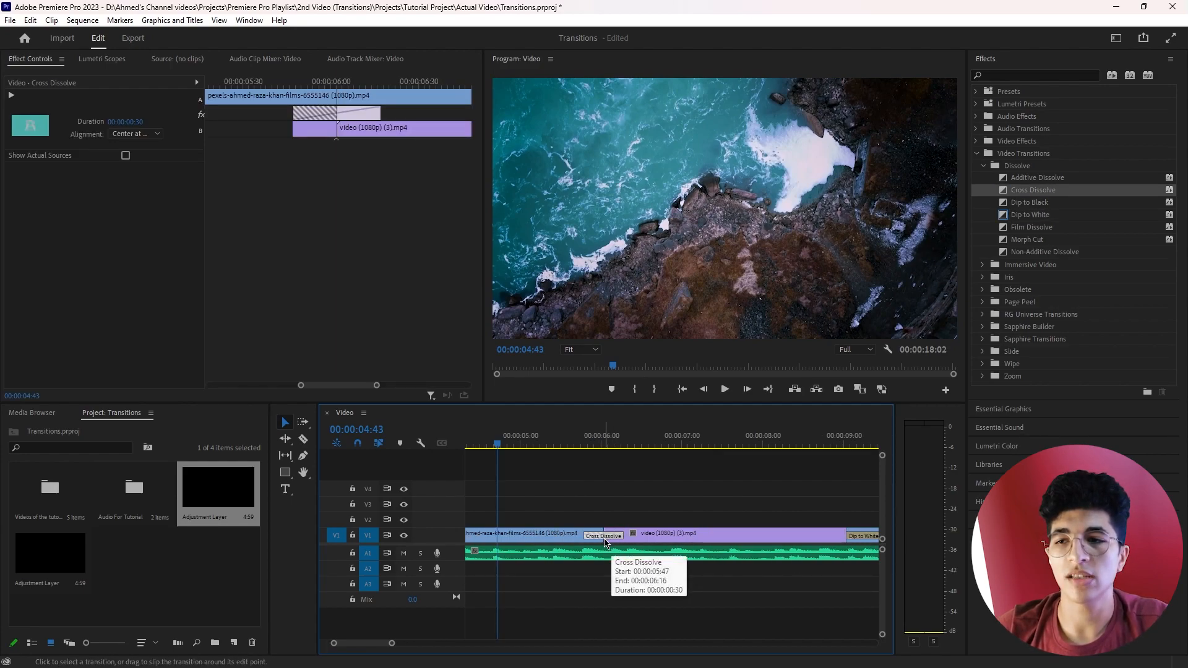
key("Delete")
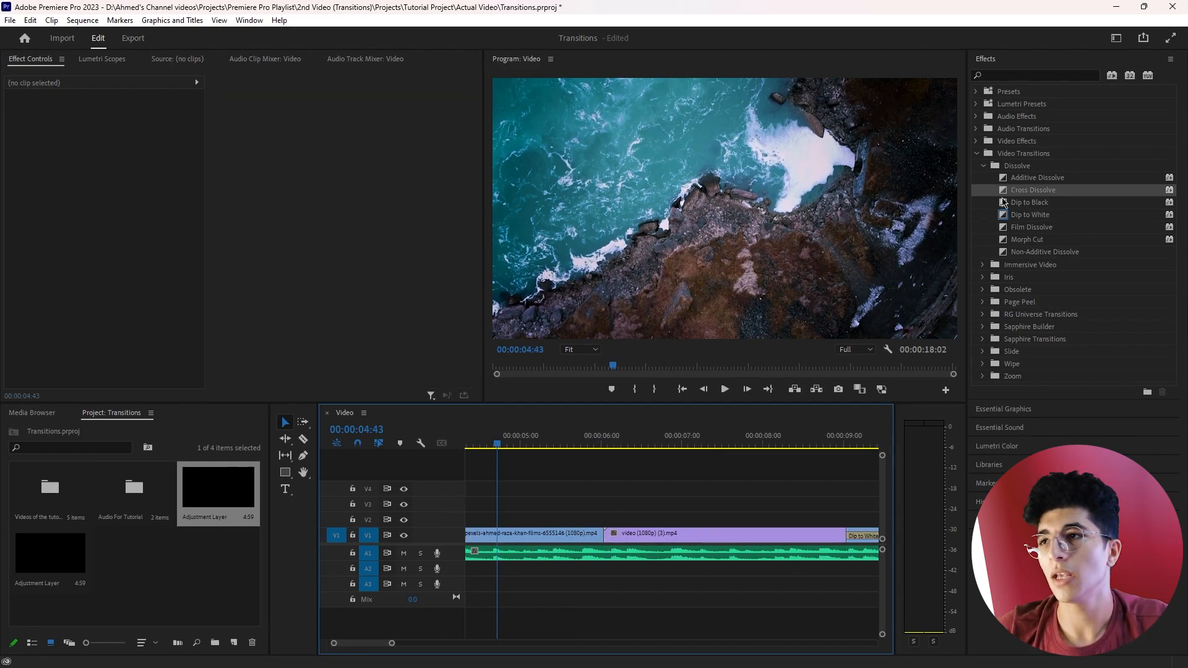
left_click_drag(1002, 193, 627, 540)
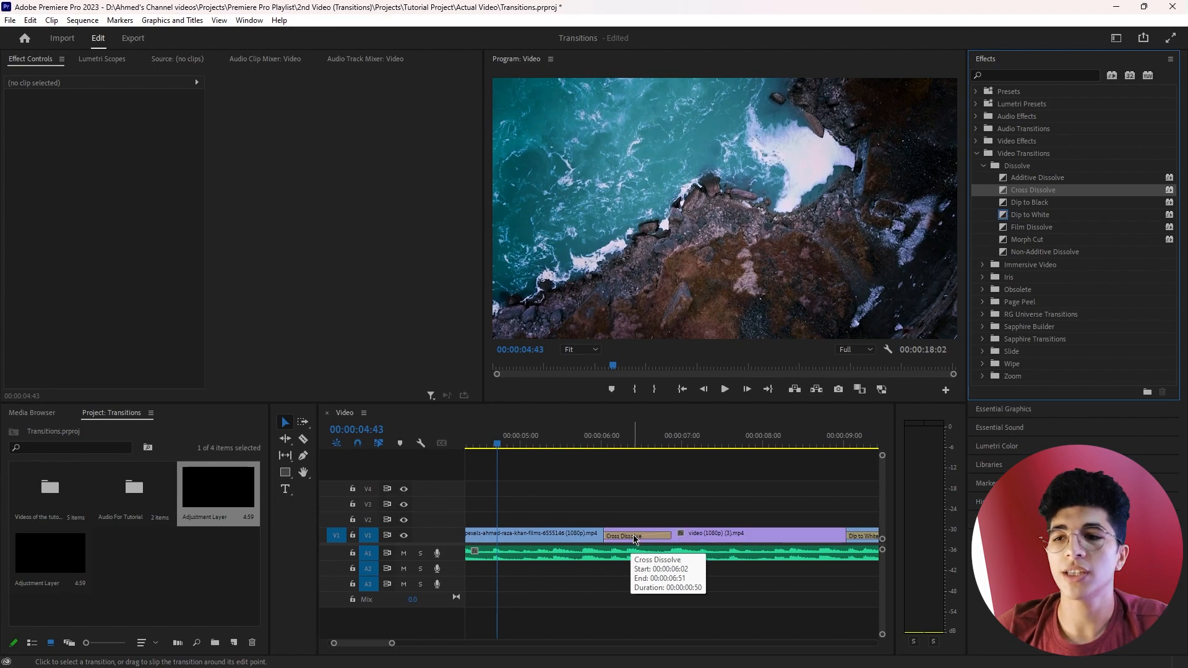
Set the alignment of the Cross Dissolve between the first two clips to Center at Cut
left_click(635, 540)
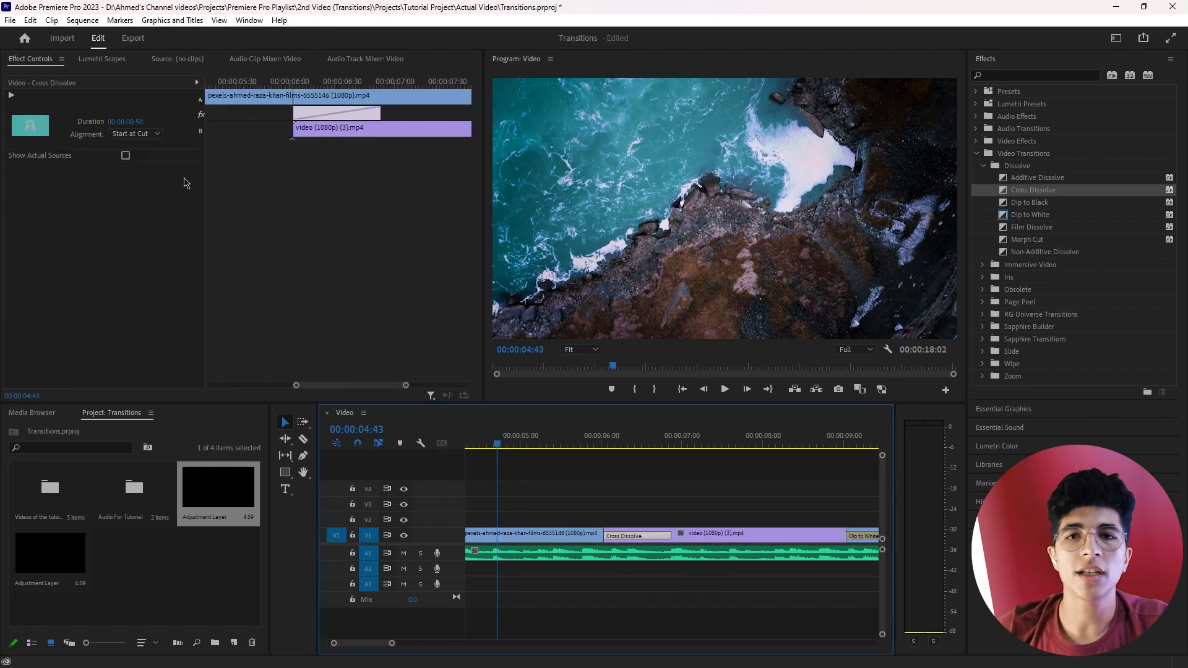
left_click(147, 141)
left_click(152, 149)
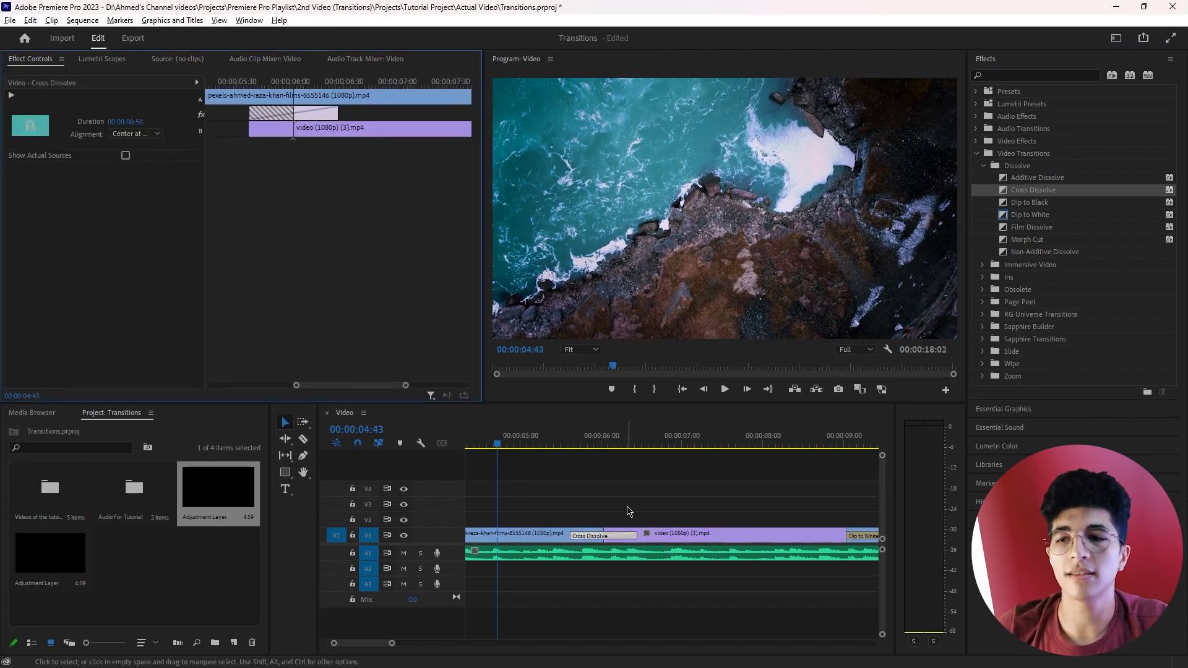
scroll(626, 511, "down", 2)
scroll(631, 503, "down", 3)
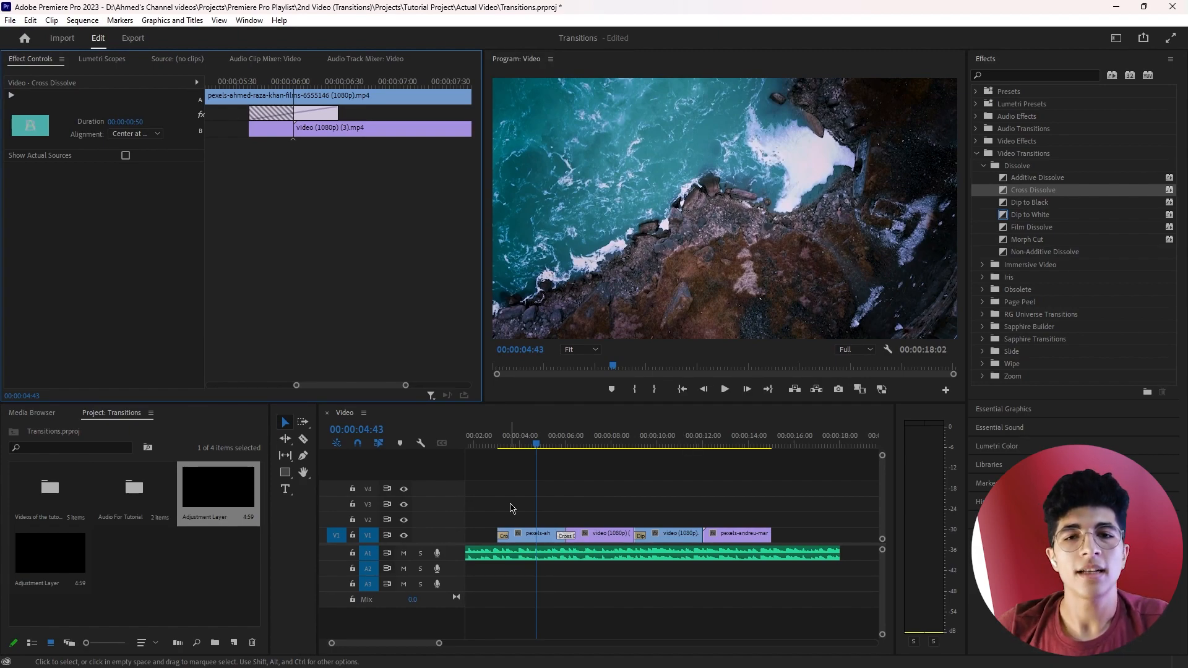
Place the Adjustment Layer on track V2, starting where the Cross Dissolve between the first two clips begins
left_click(251, 474)
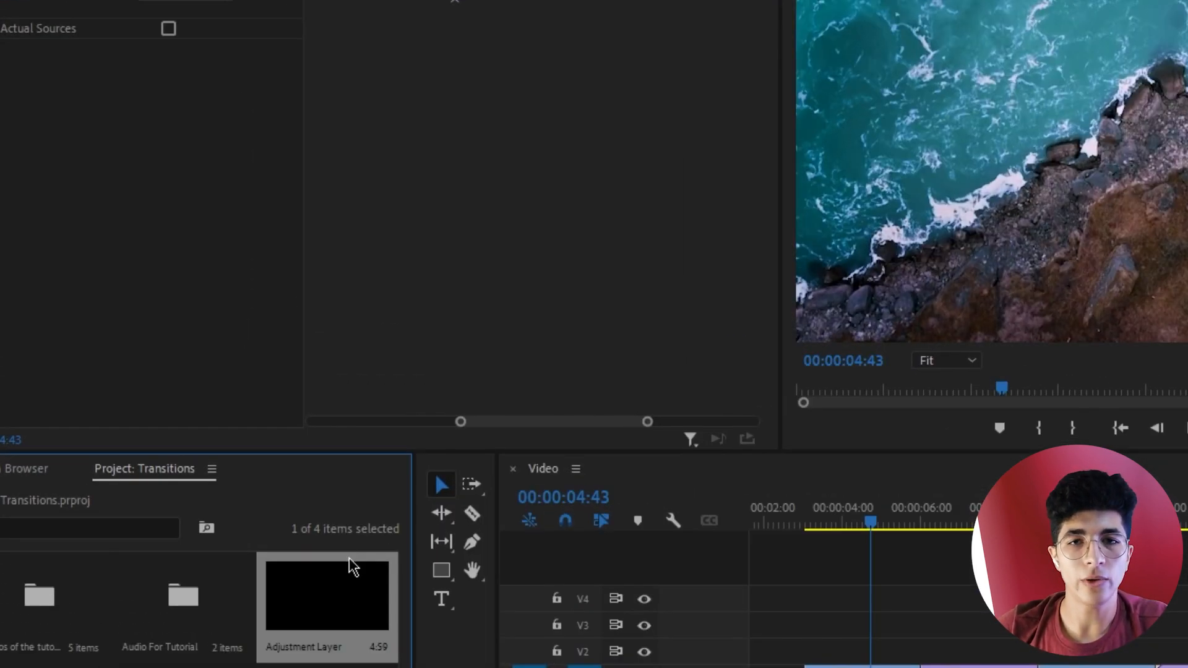
right_click(358, 495)
mouse_move(448, 172)
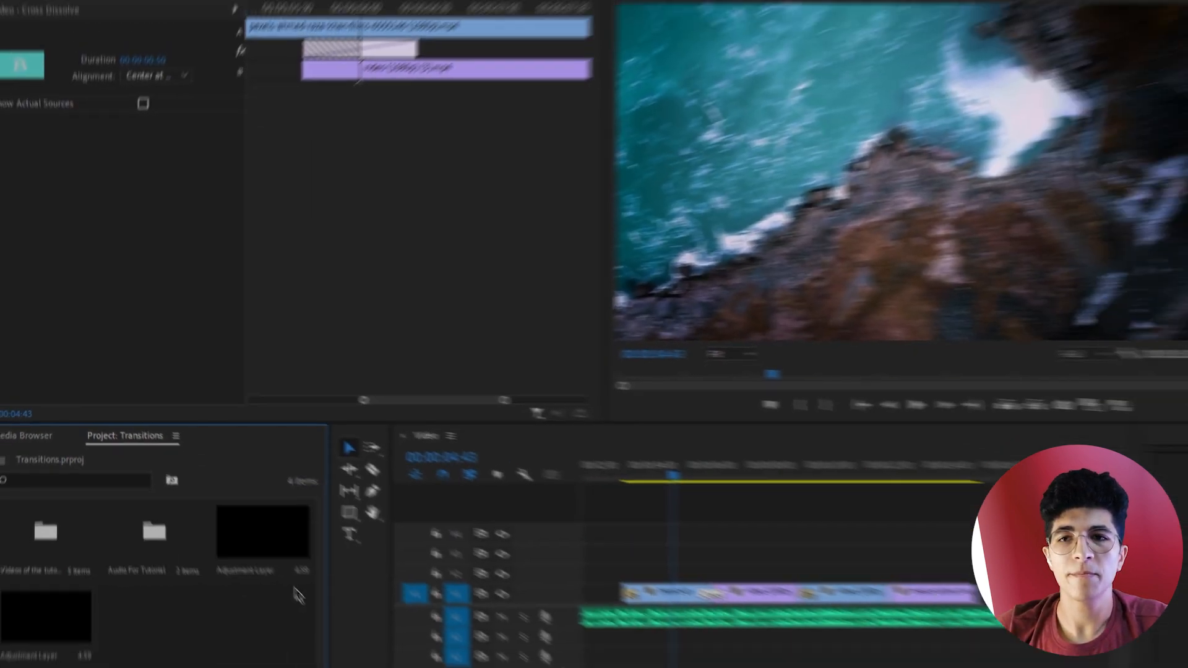
left_click_drag(478, 459, 572, 506)
scroll(598, 501, "up", 3)
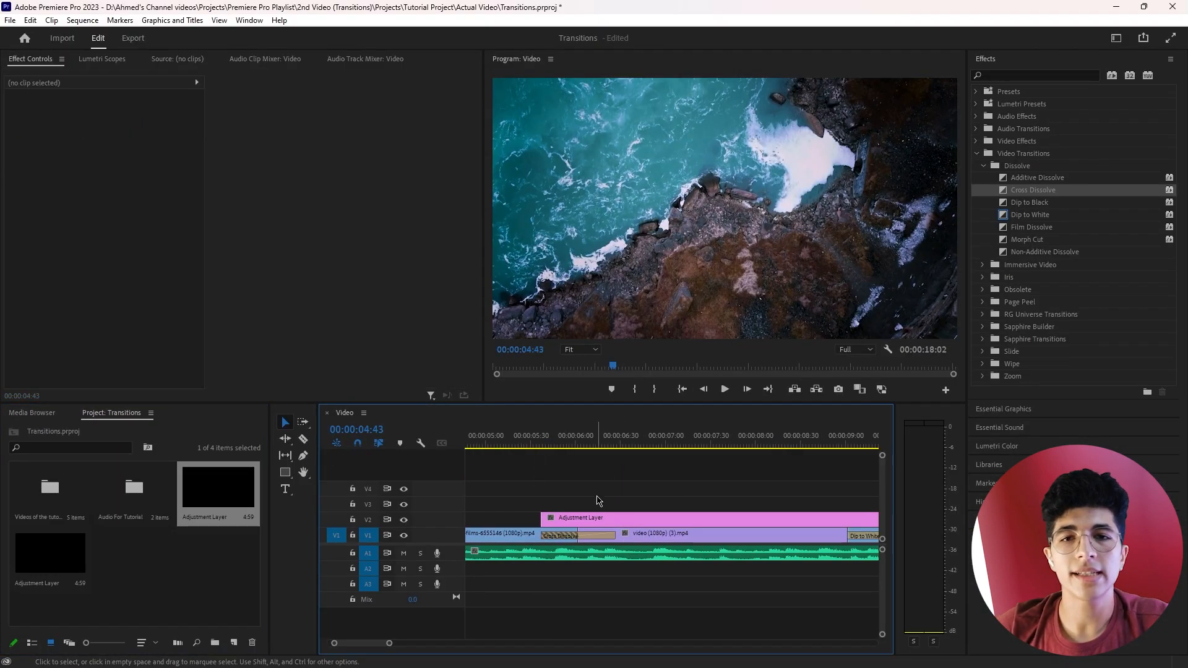
Cut the adjustment layer at the Cross Dissolve's end, remove the excess, and delete the Cross Dissolve beneath it
key("c")
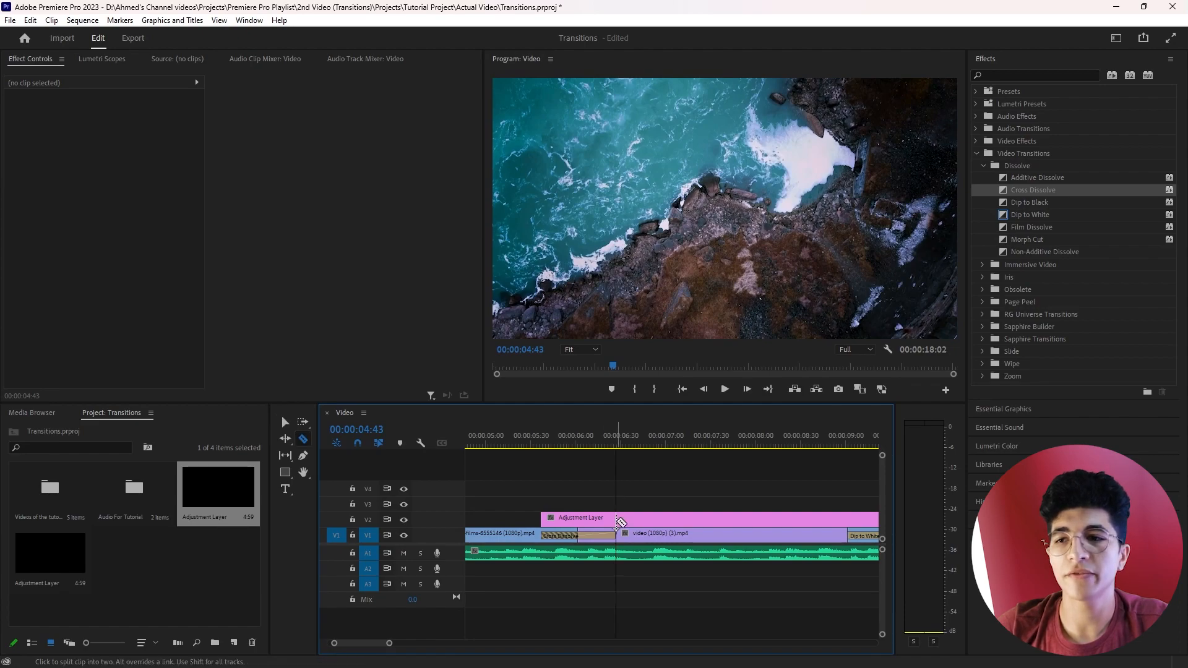
left_click(617, 520)
key("v")
left_click(631, 519)
key("Delete")
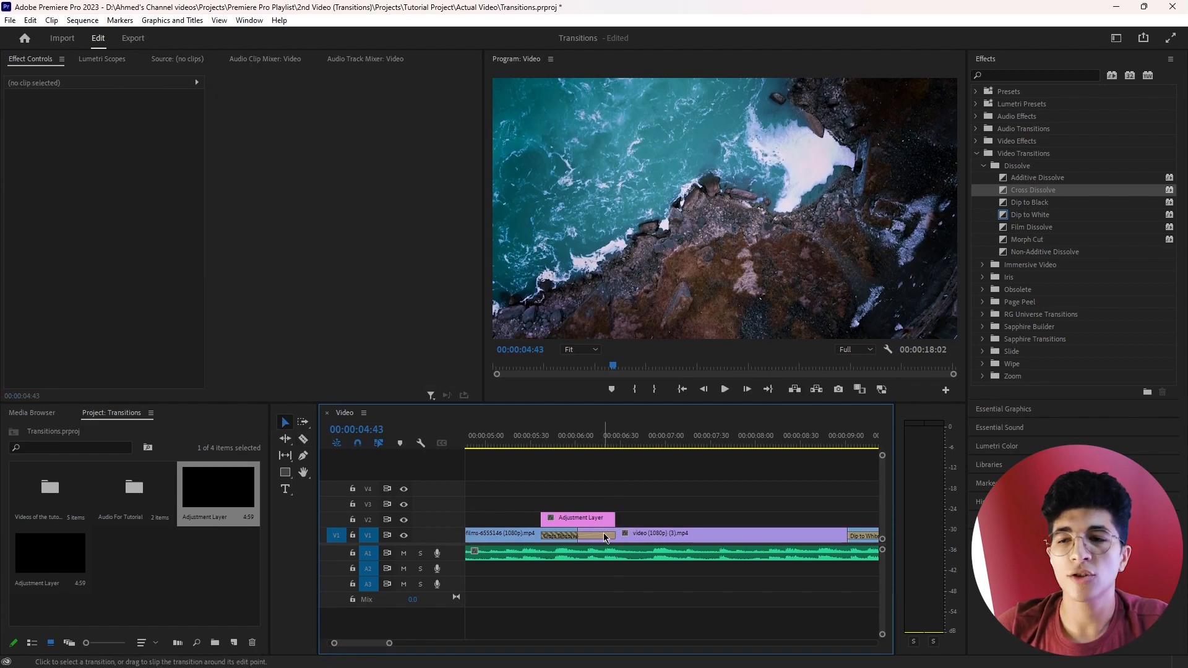
left_click(587, 535)
key("Delete")
Search the effects for "blur" and apply Gaussian Blur to the adjustment layer above the first two clips' cut
left_click(583, 522)
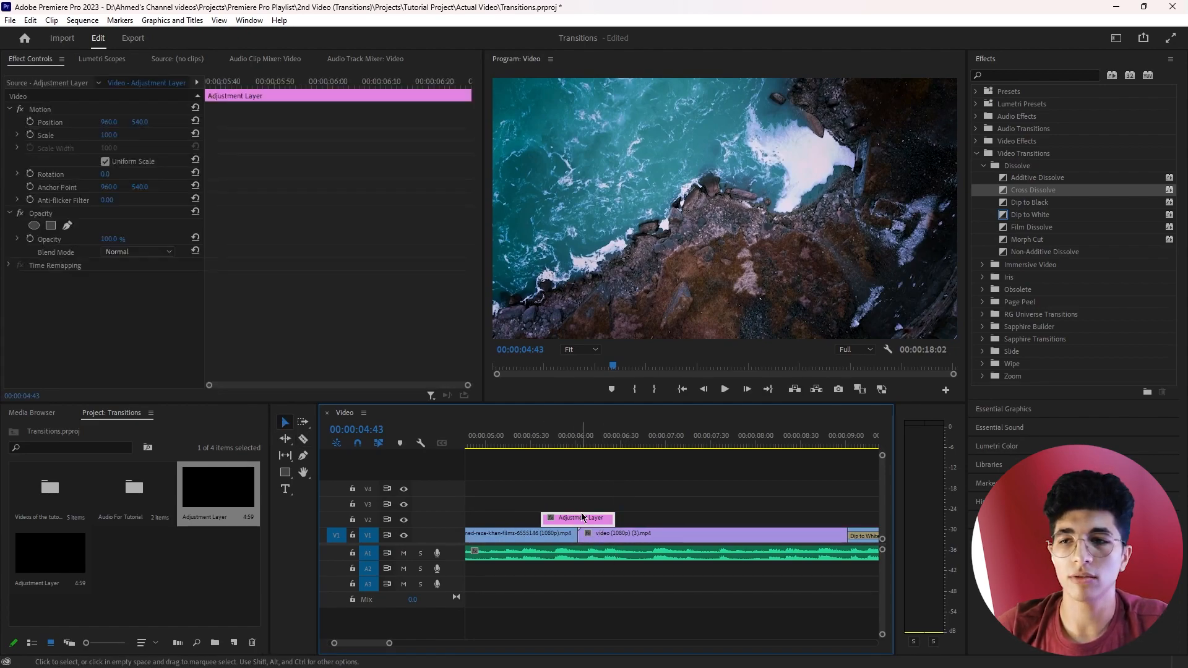
left_click(978, 154)
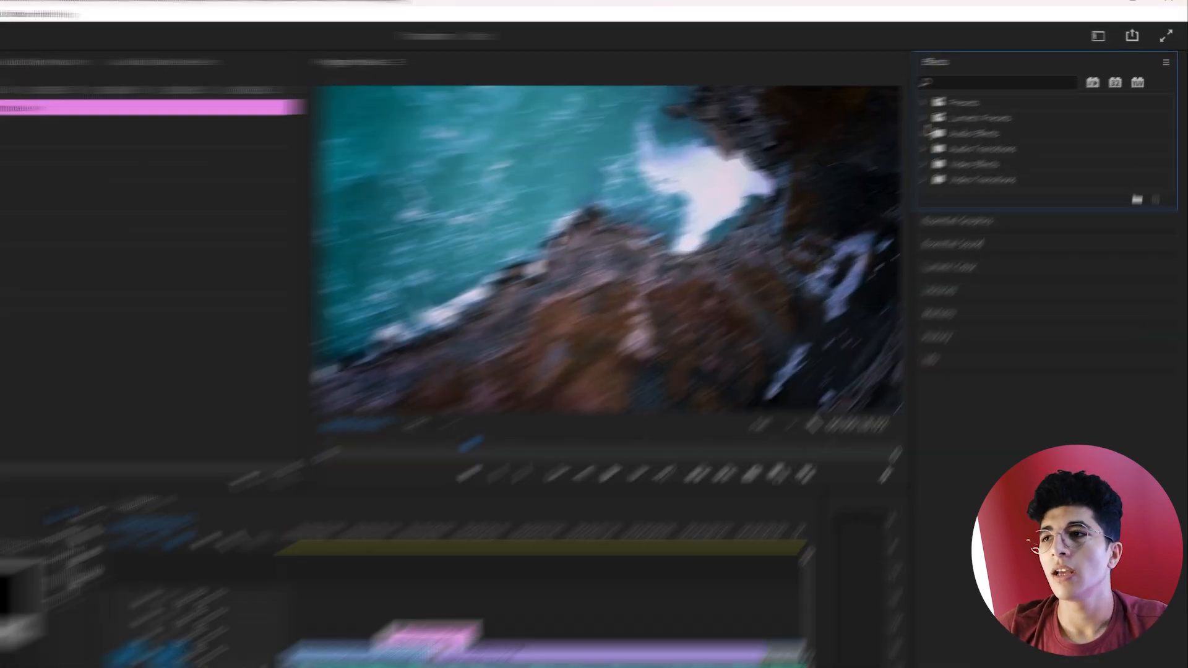
left_click(1000, 75)
type("blur")
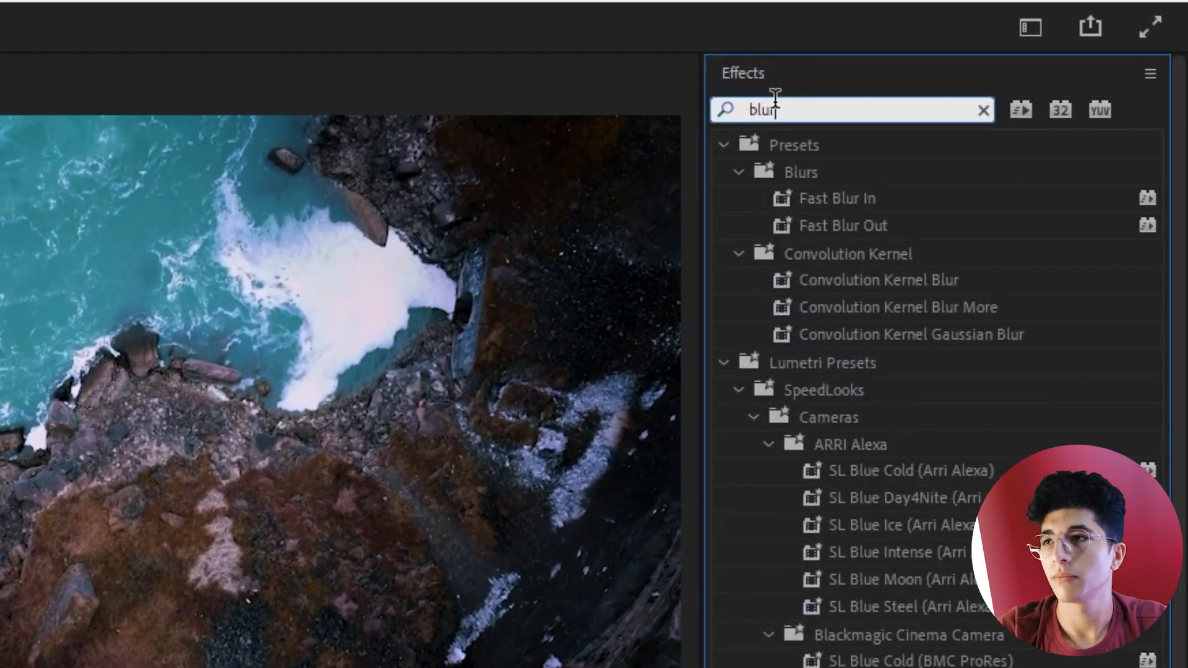
left_click_drag(896, 557, 444, 458)
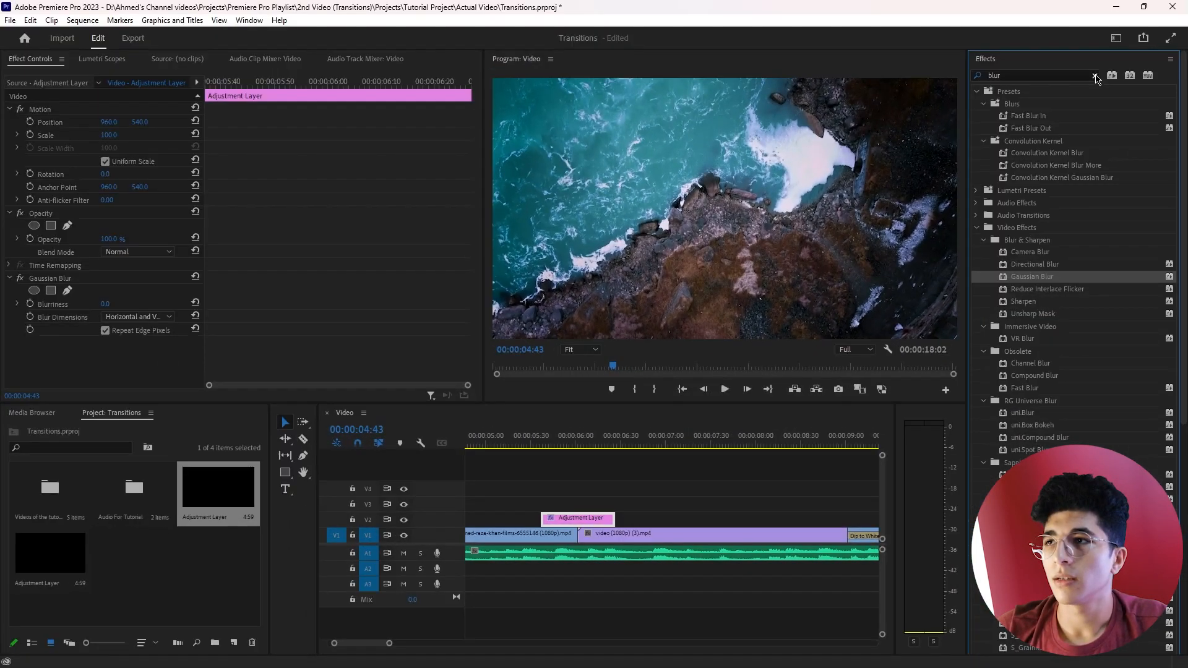
left_click(1028, 59)
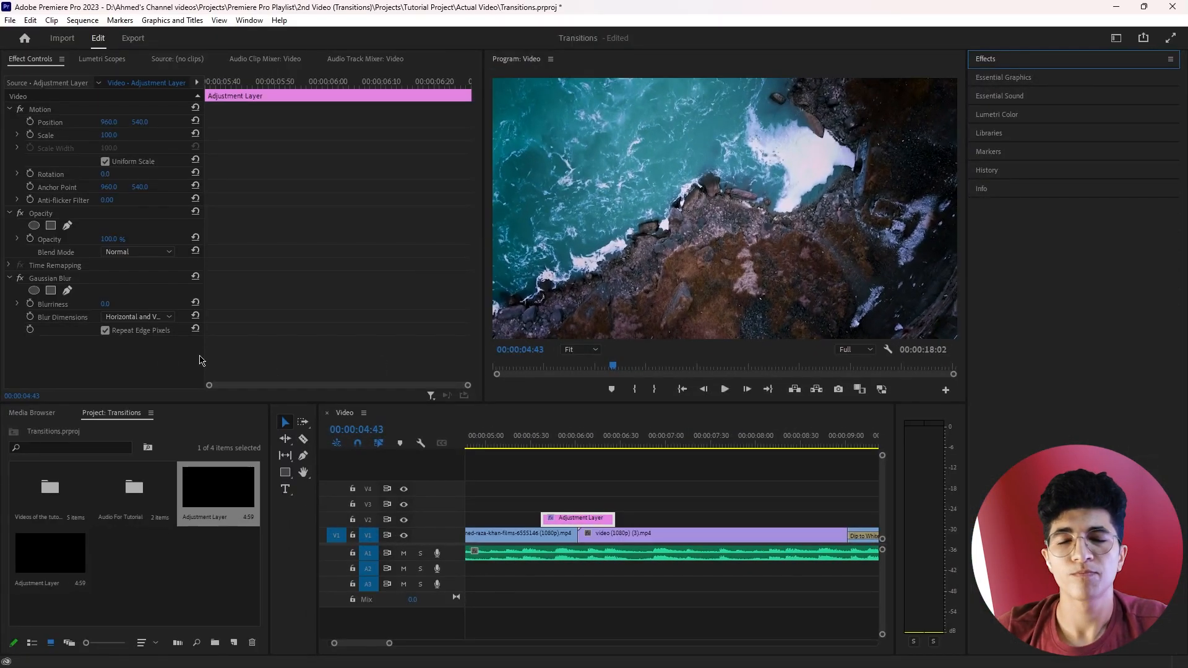
Add a Gaussian Blur Blurriness keyframe of 150 on the adjustment layer at the cut, at 00:00:06:02
left_click(578, 441)
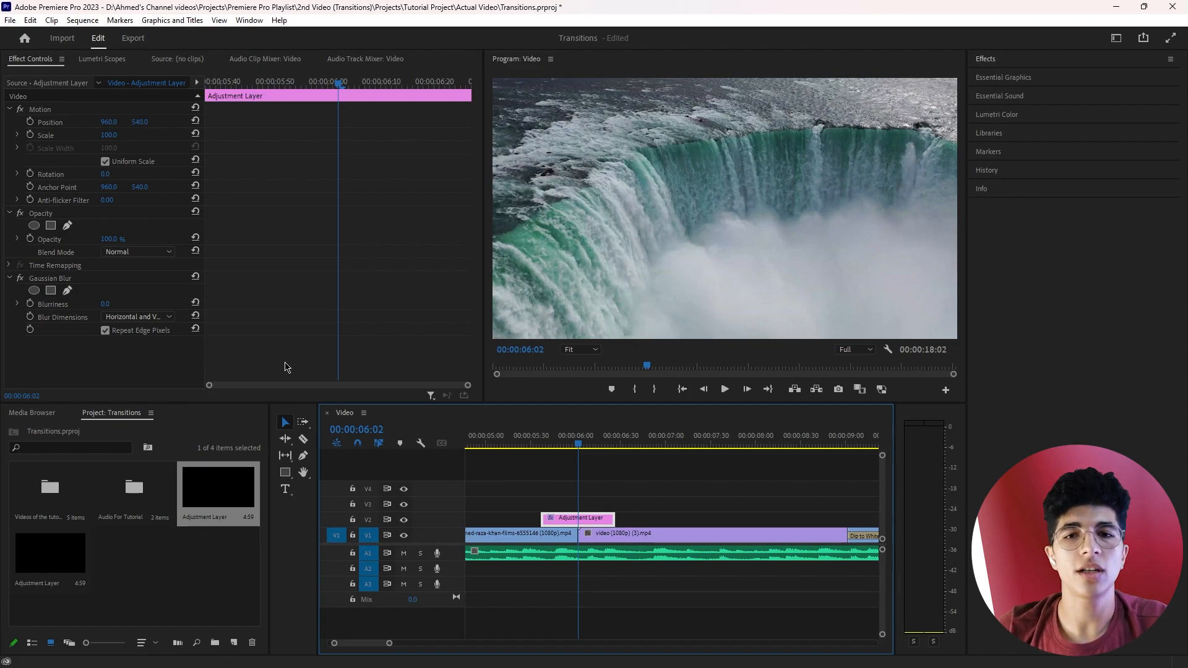
left_click(68, 304)
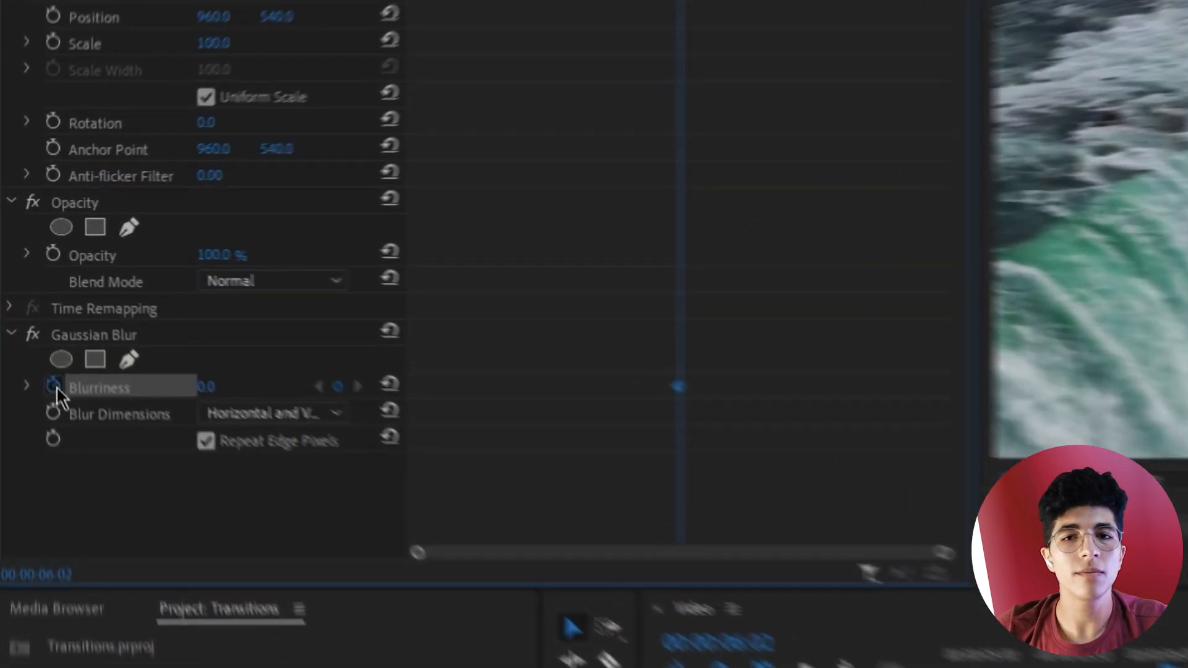
left_click(30, 304)
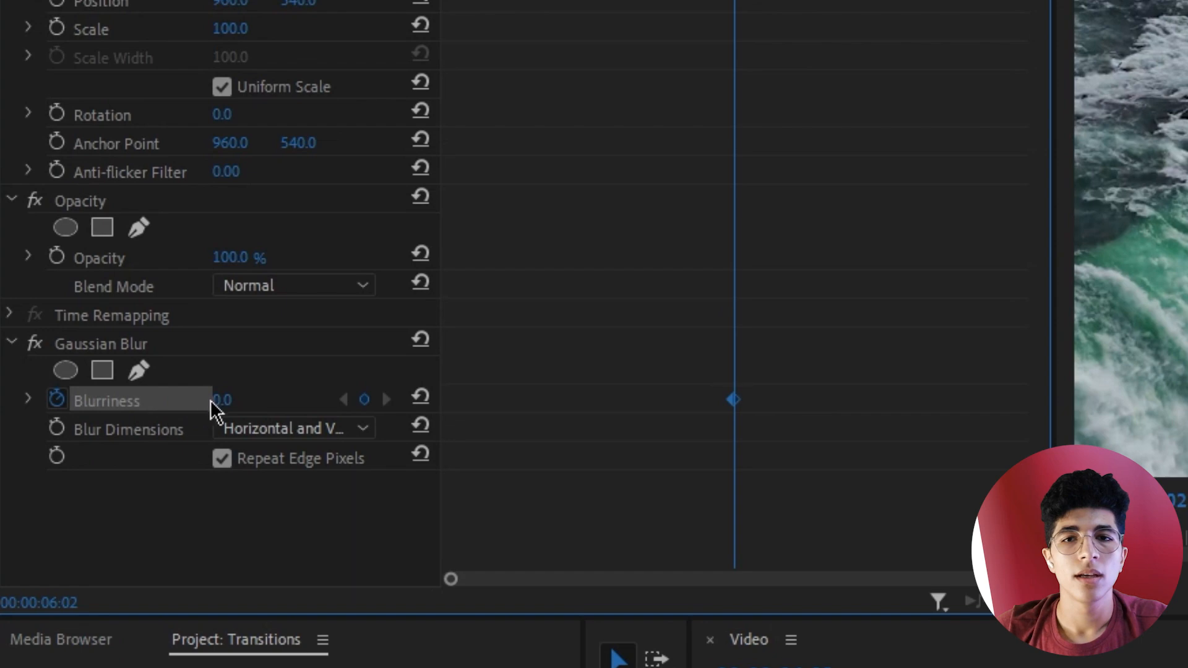
left_click(230, 400)
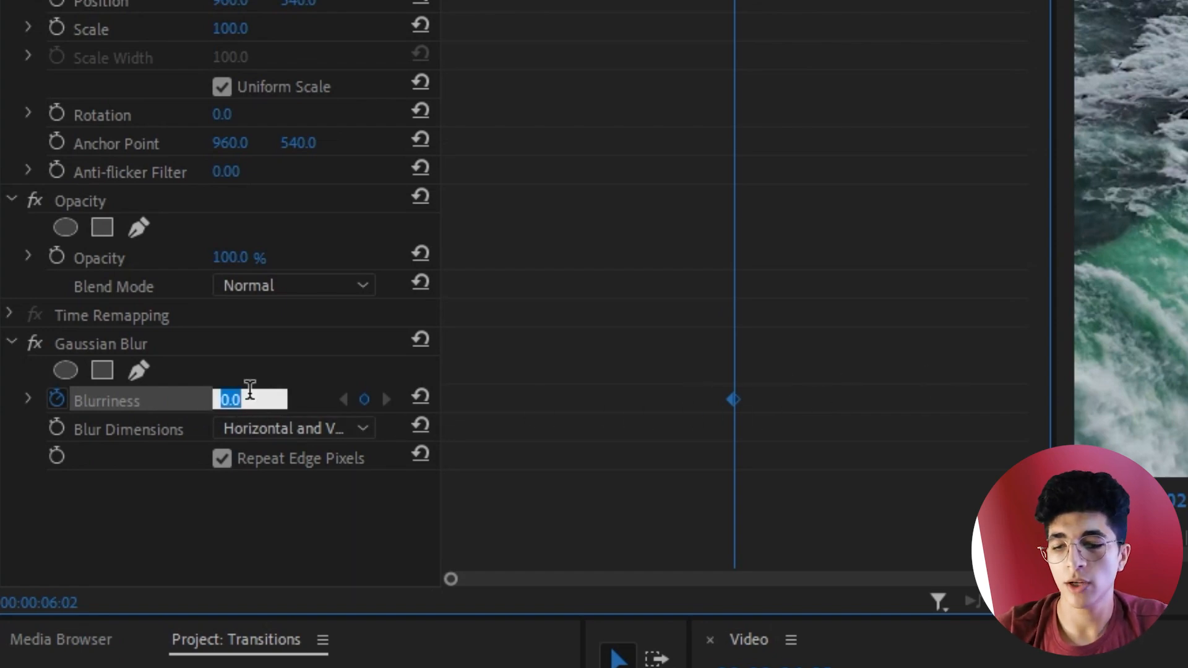
type("150")
key("Return")
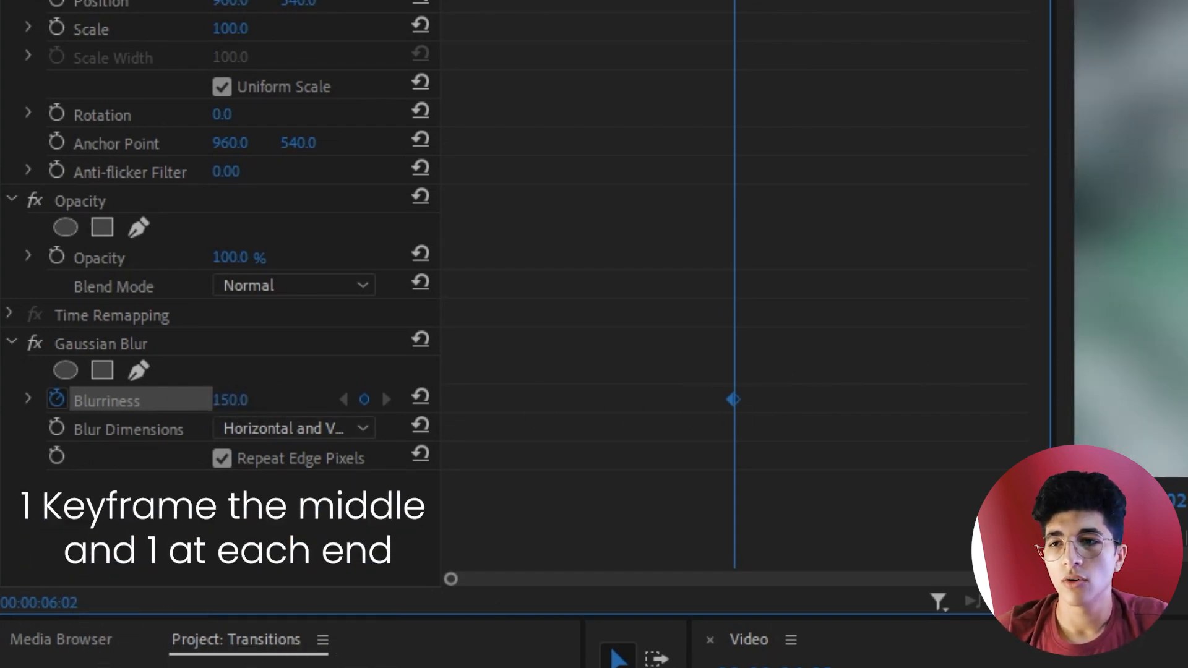
Add Gaussian Blur Blurriness keyframes of 0 at the adjustment layer's start (00:00:05:37) and end (00:00:06:27)
key("Up")
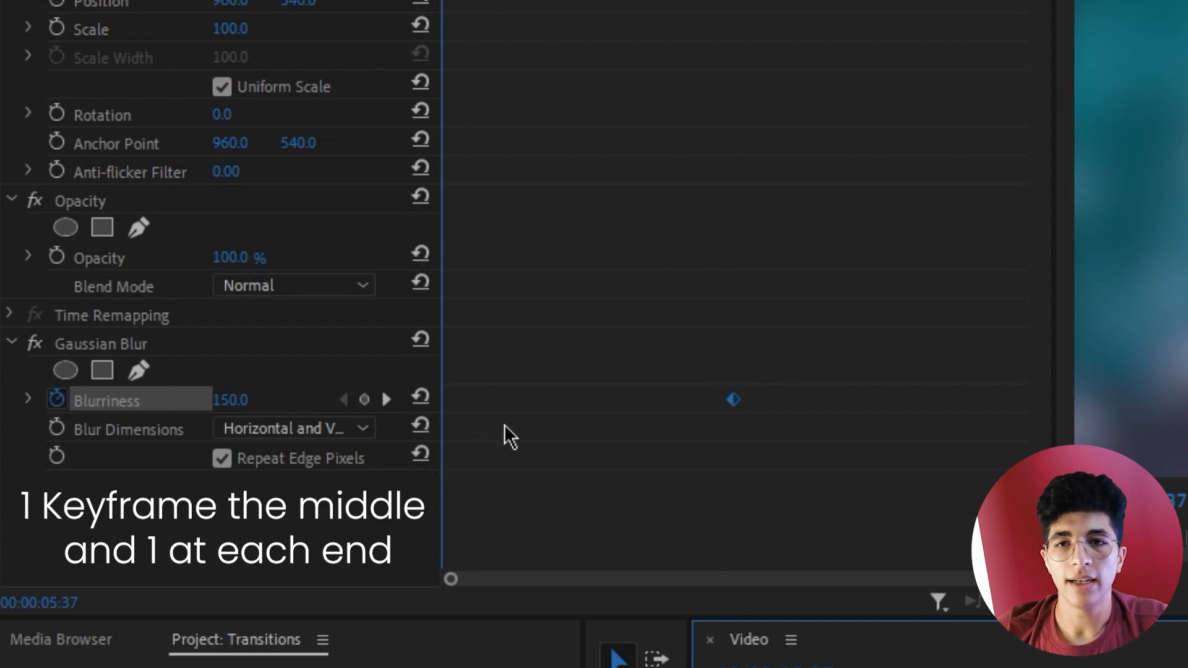
left_click(420, 397)
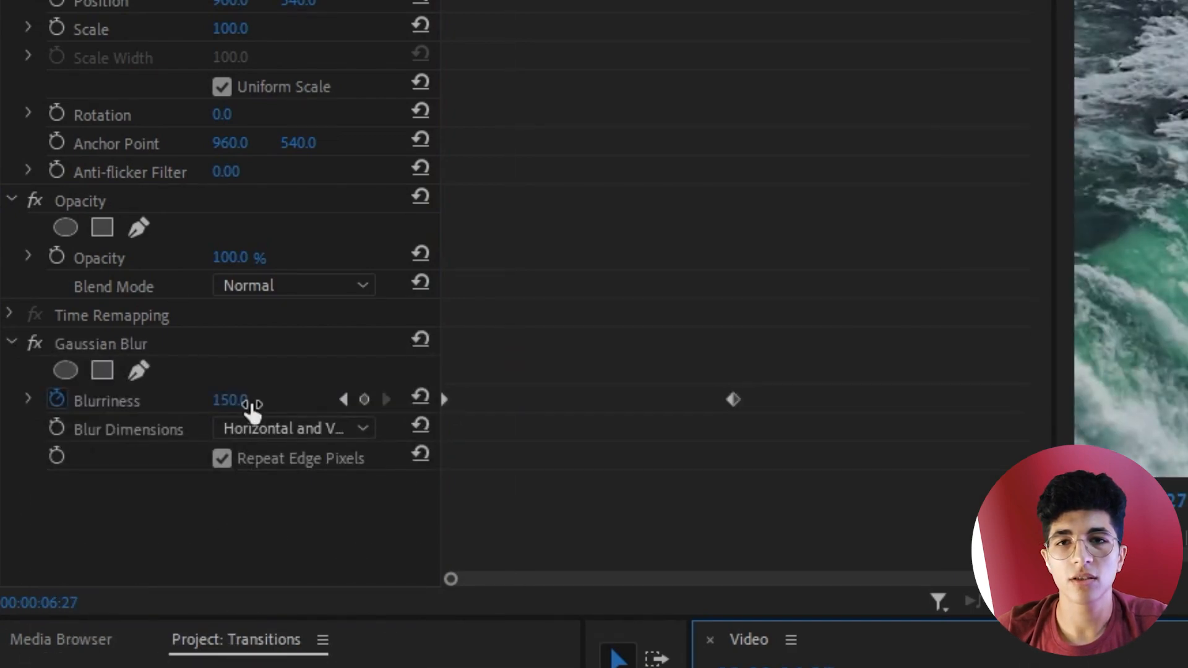
left_click(251, 403)
type("0")
key("Return")
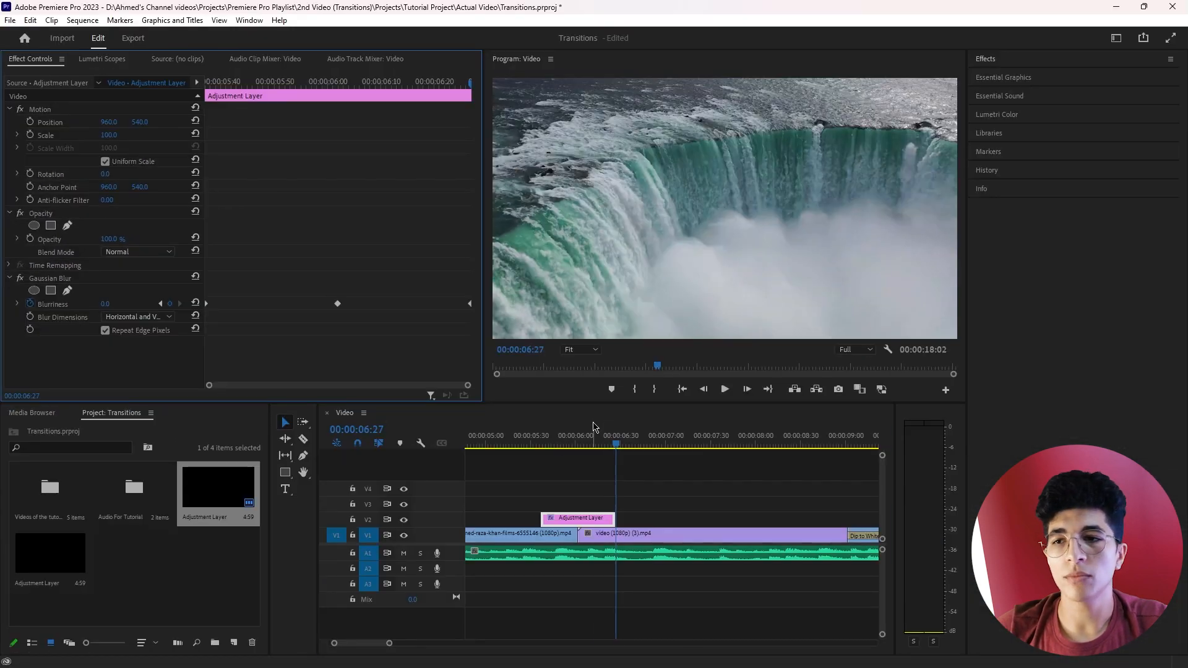
Play the timeline across the first two clips' cut to review the blur transition
left_click(578, 437)
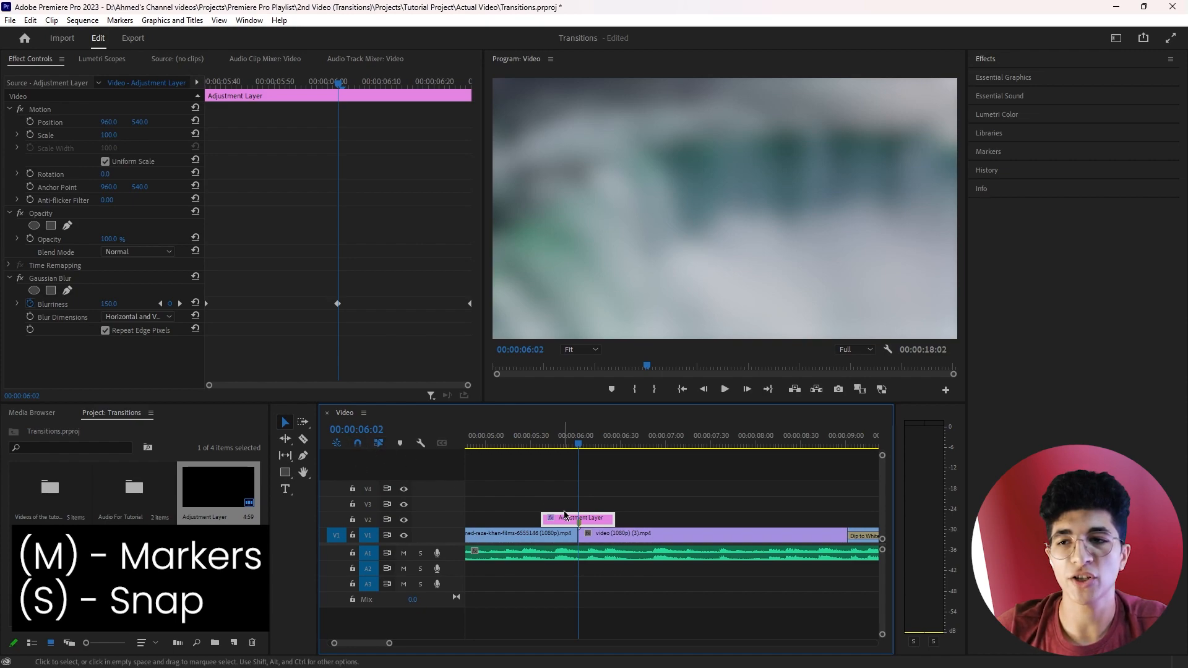
left_click_drag(571, 518, 566, 512)
scroll(566, 511, "down", 1)
scroll(567, 502, "up", 7)
key("space")
scroll(567, 495, "down", 6)
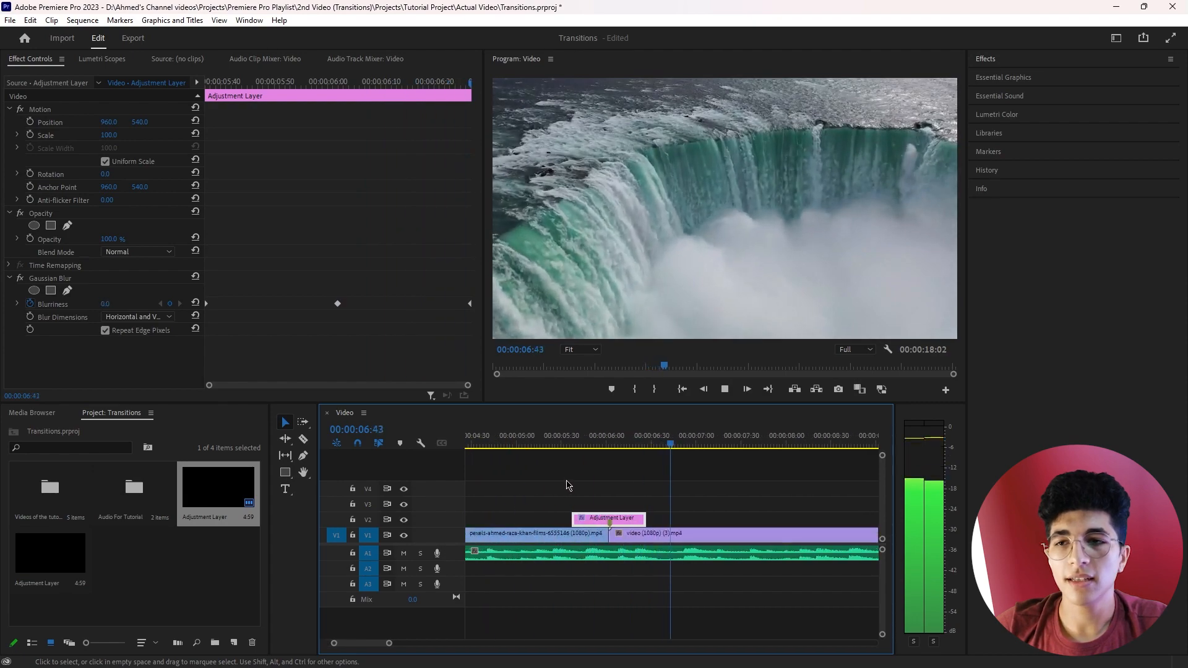
key("space")
scroll(585, 476, "down", 4)
left_click(632, 439)
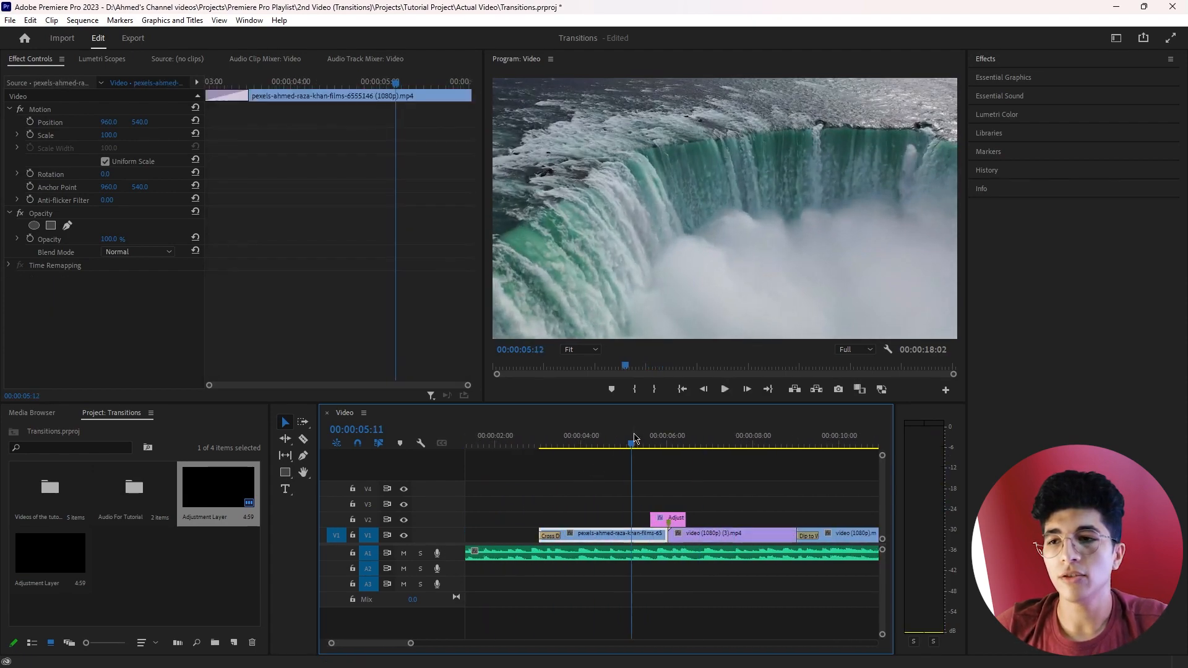
scroll(703, 483, "up", 3)
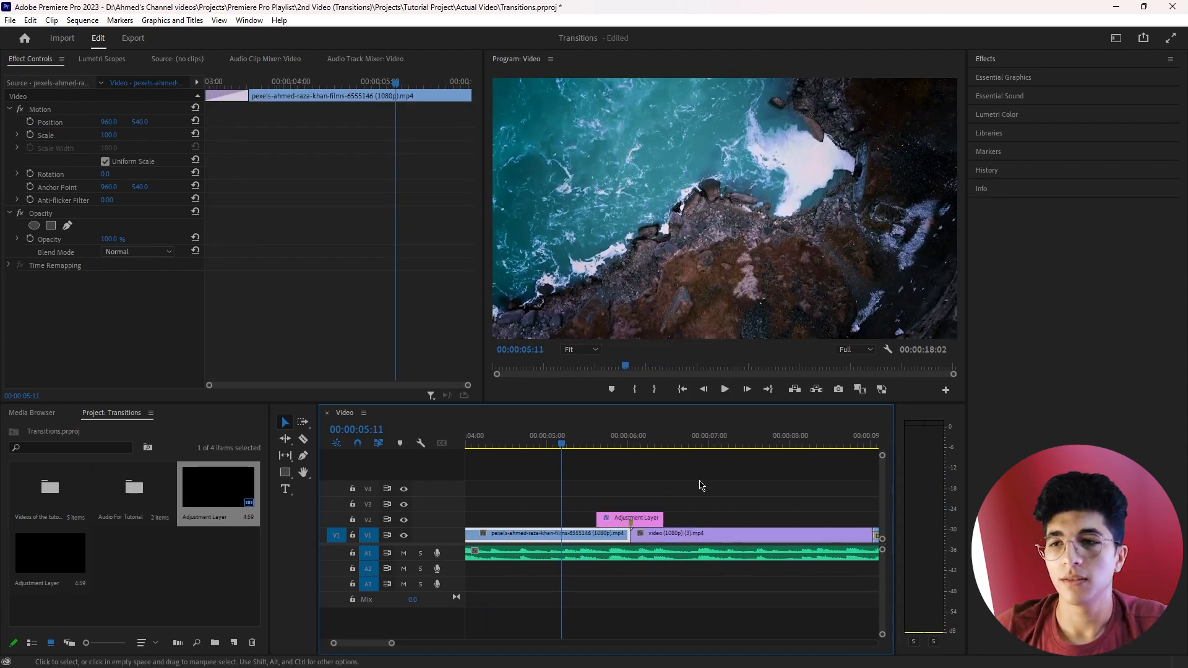
left_click(636, 521)
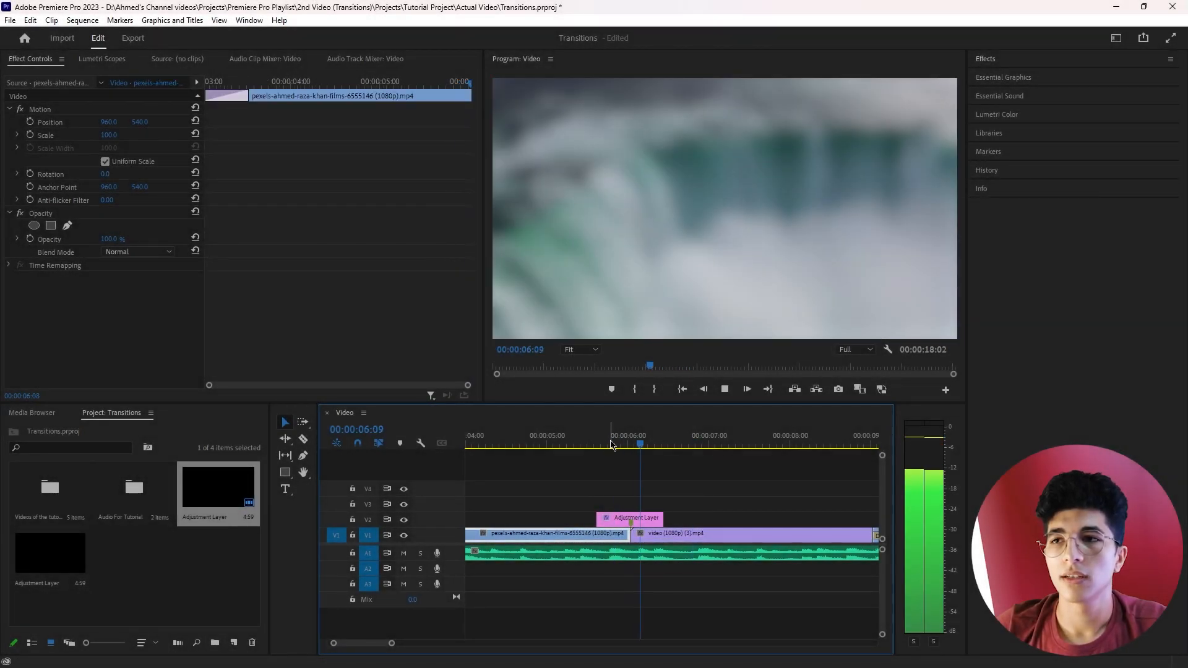
key("space")
Move the adjustment layer's first and last Blurriness keyframes inward, close to the middle keyframe, to speed up the blur
left_click(649, 519)
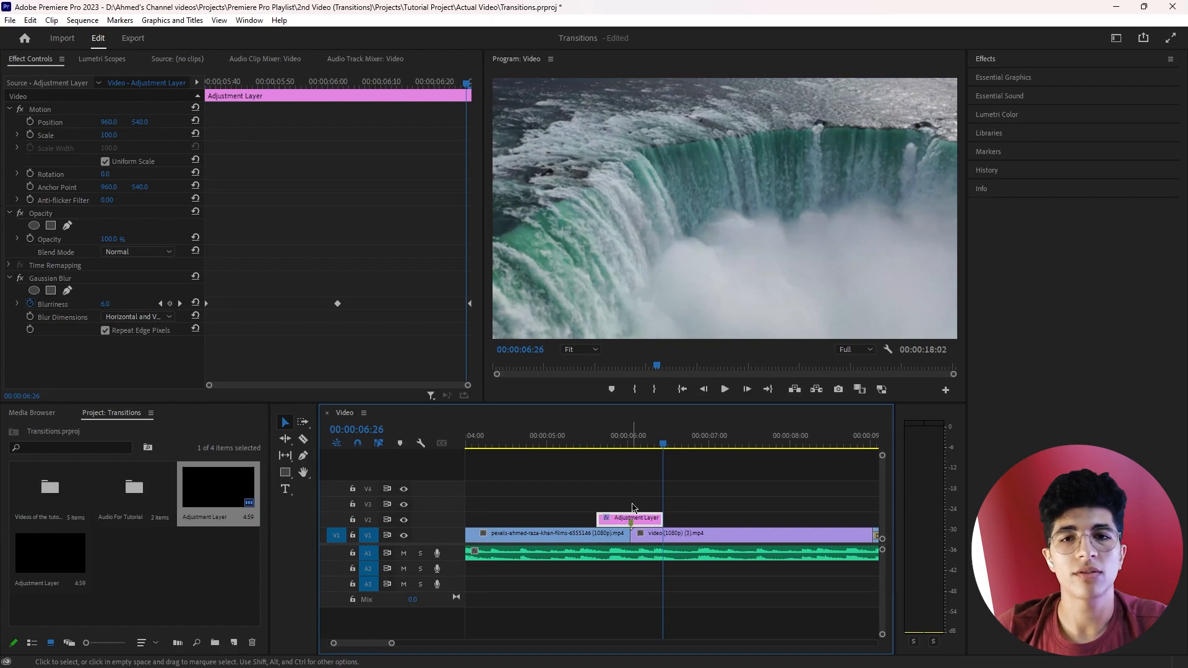
left_click_drag(661, 520, 658, 519)
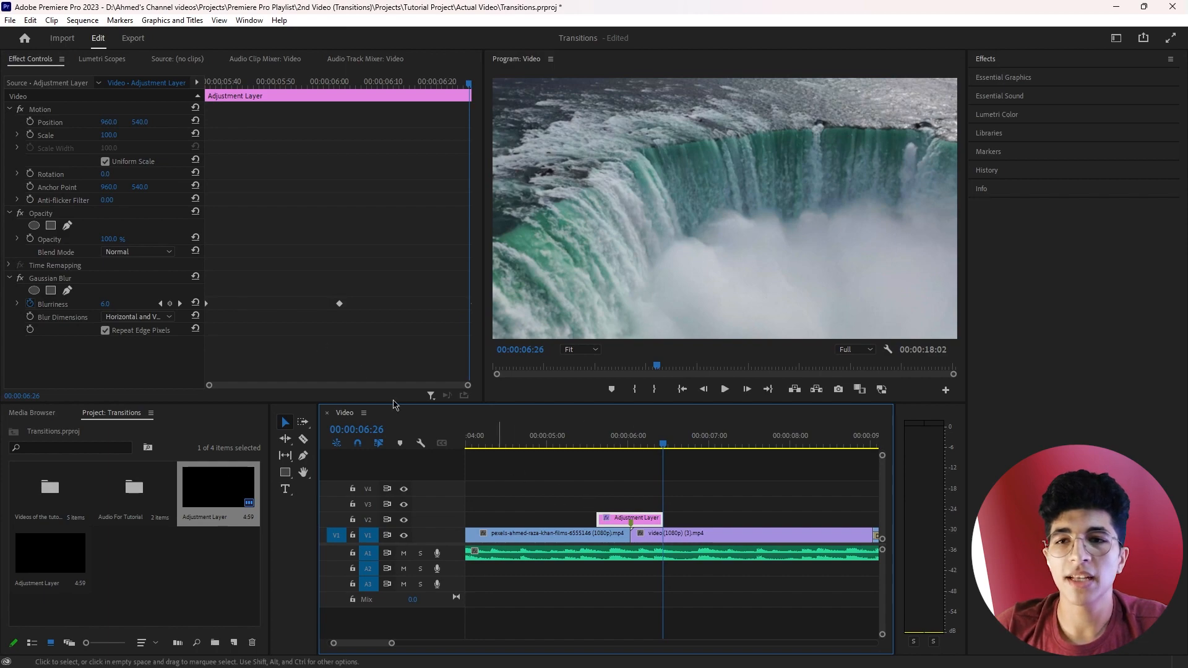
left_click_drag(208, 304, 260, 304)
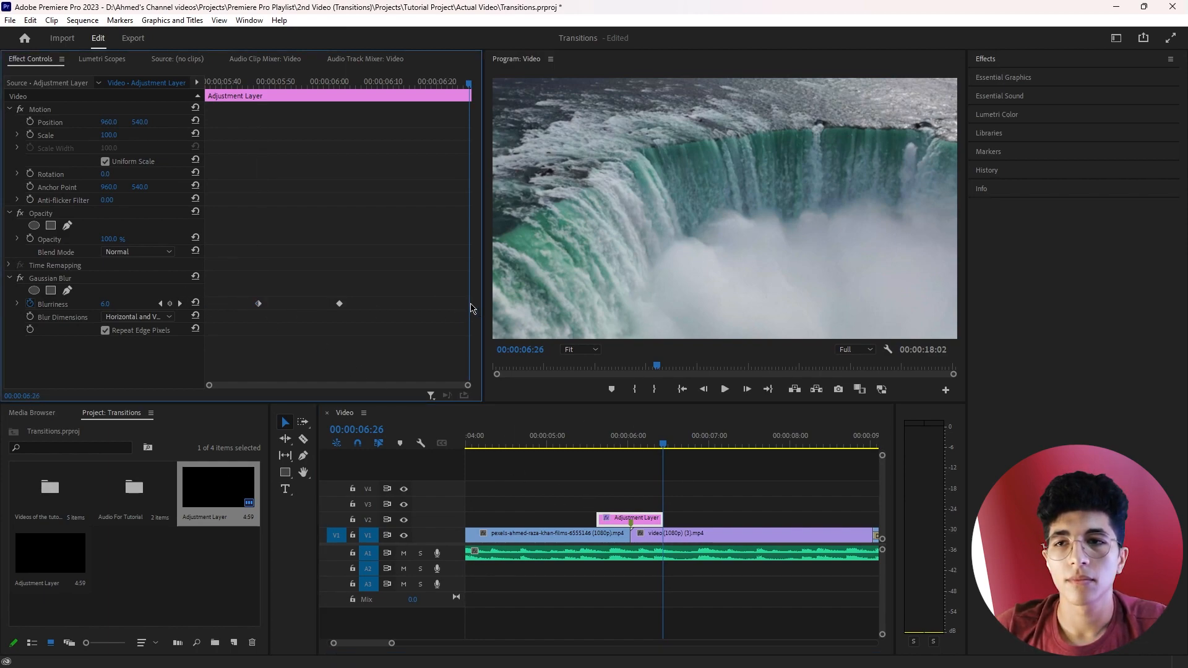
left_click_drag(470, 304, 371, 305)
left_click_drag(258, 304, 307, 306)
Preview the shortened blur transition in the enlarged Program monitor, starting from 00:00:05:37
left_click(595, 440)
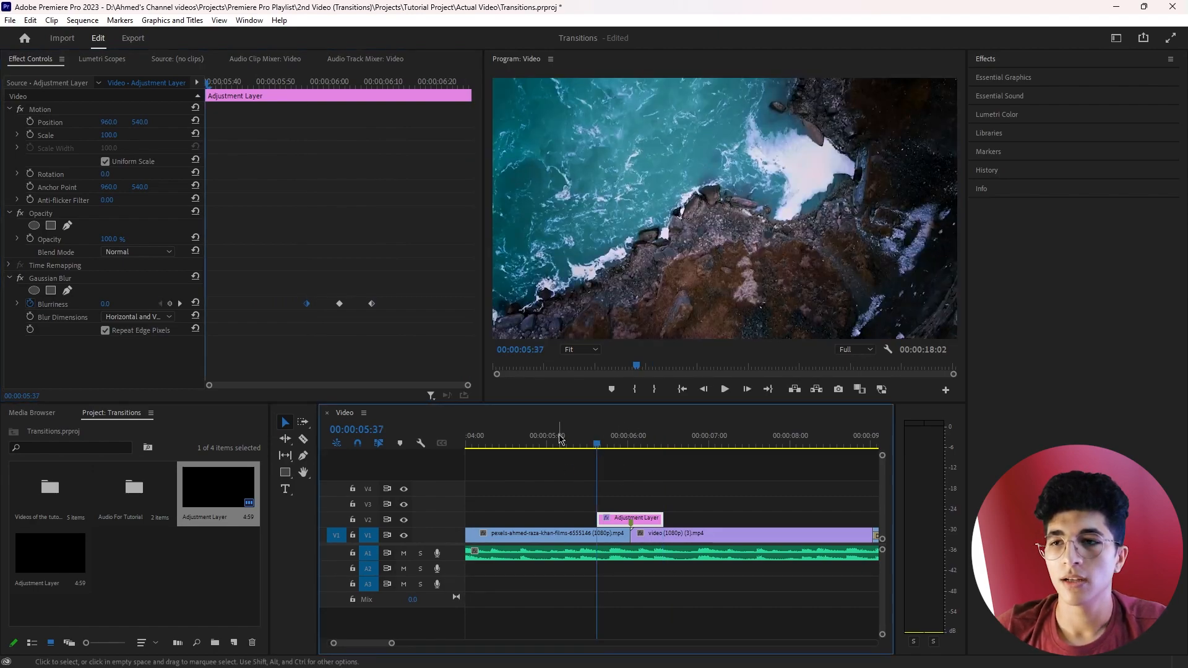
key("grave")
key("space")
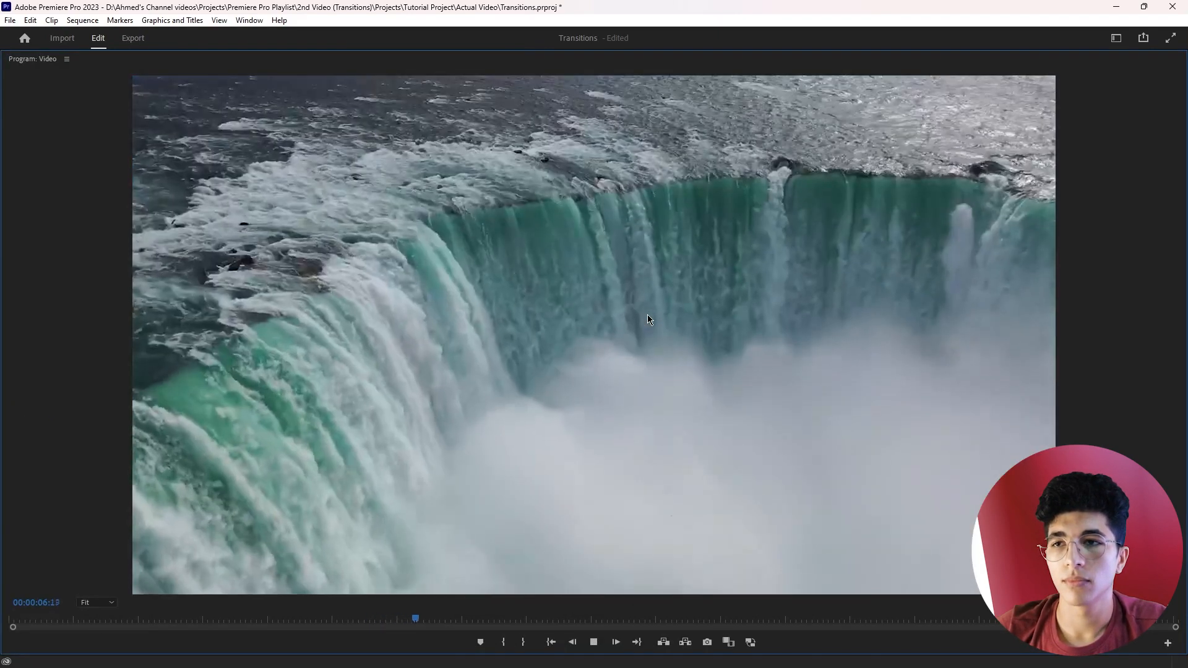
key("space")
key("grave")
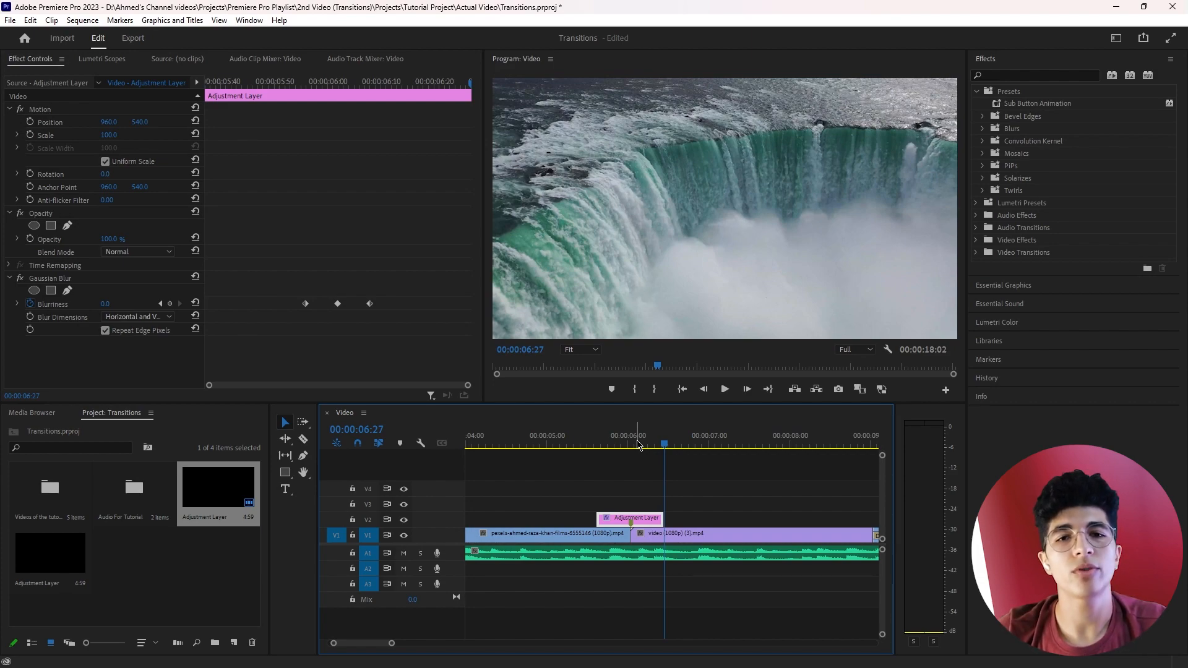
Save the adjustment layer's keyframed Gaussian Blur effect as a preset named Blur, keeping the type Scale
left_click(976, 91)
left_click(977, 91)
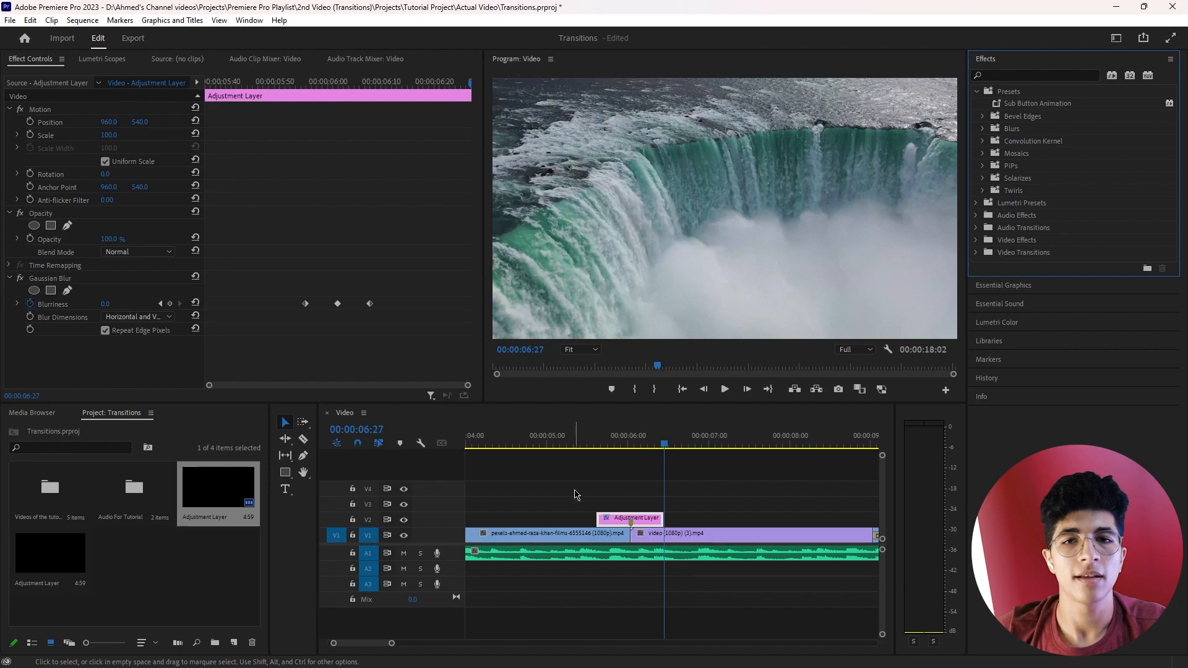
left_click(80, 279)
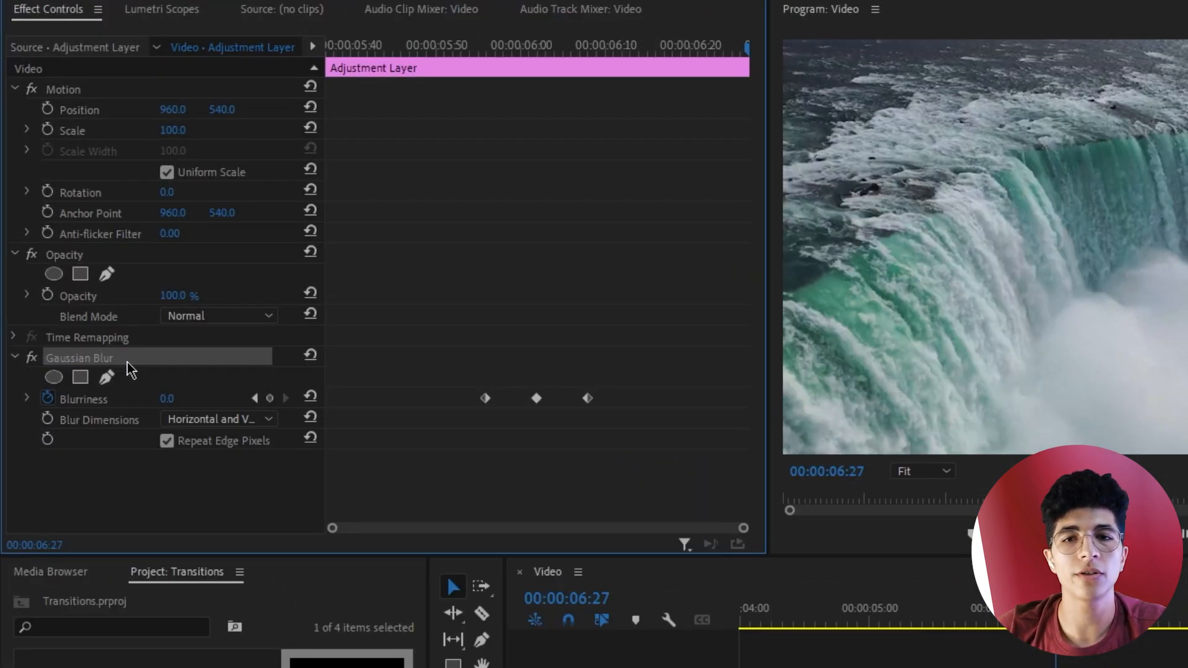
right_click(127, 362)
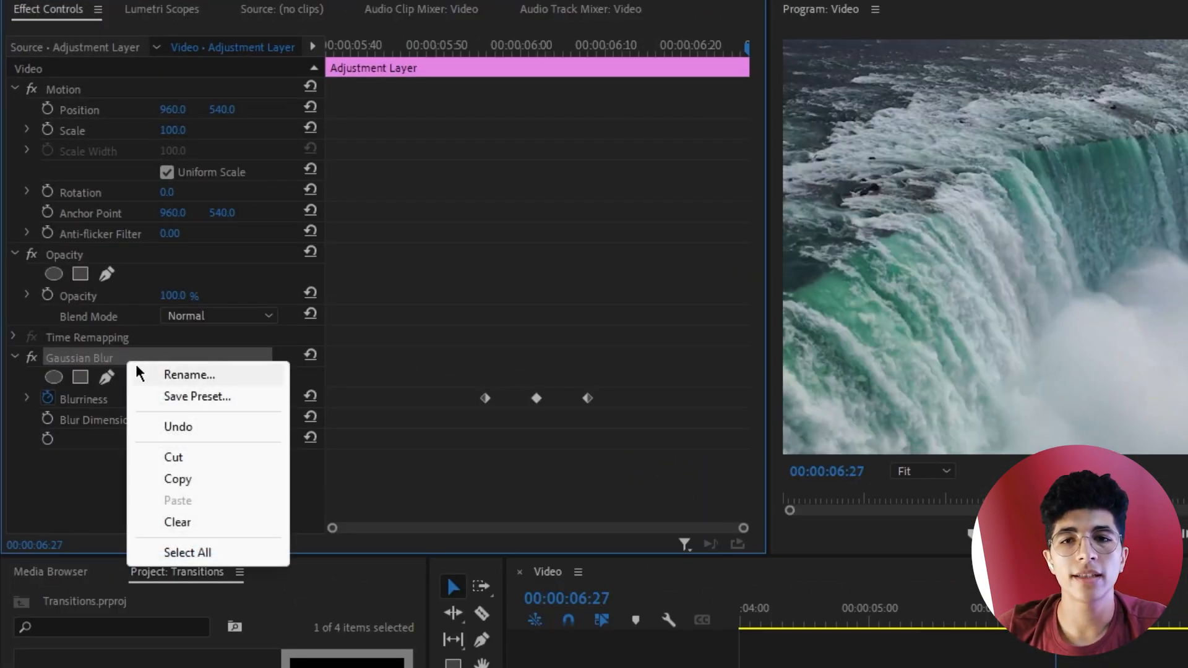
left_click(188, 395)
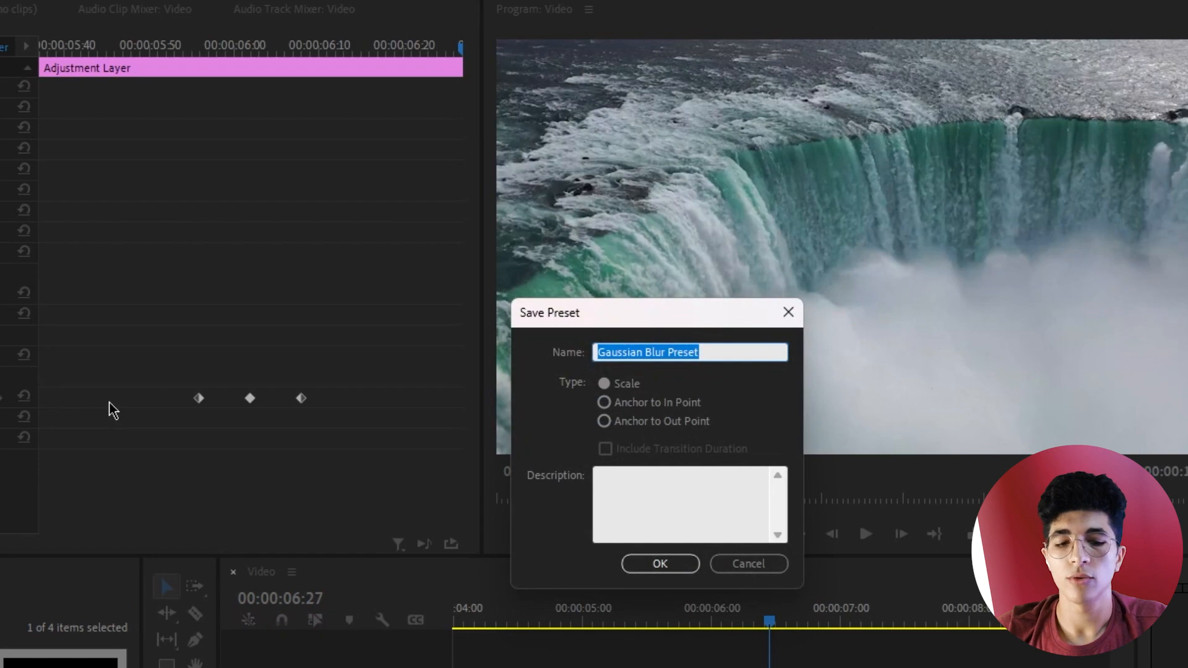
type("Blur")
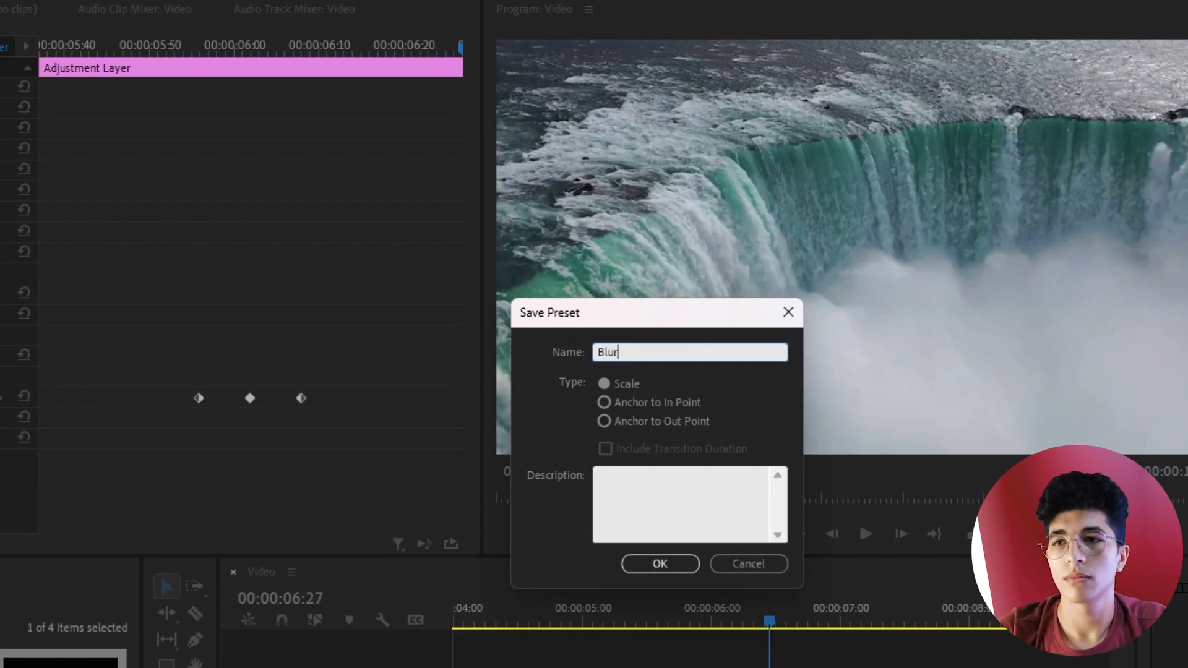
key("Return")
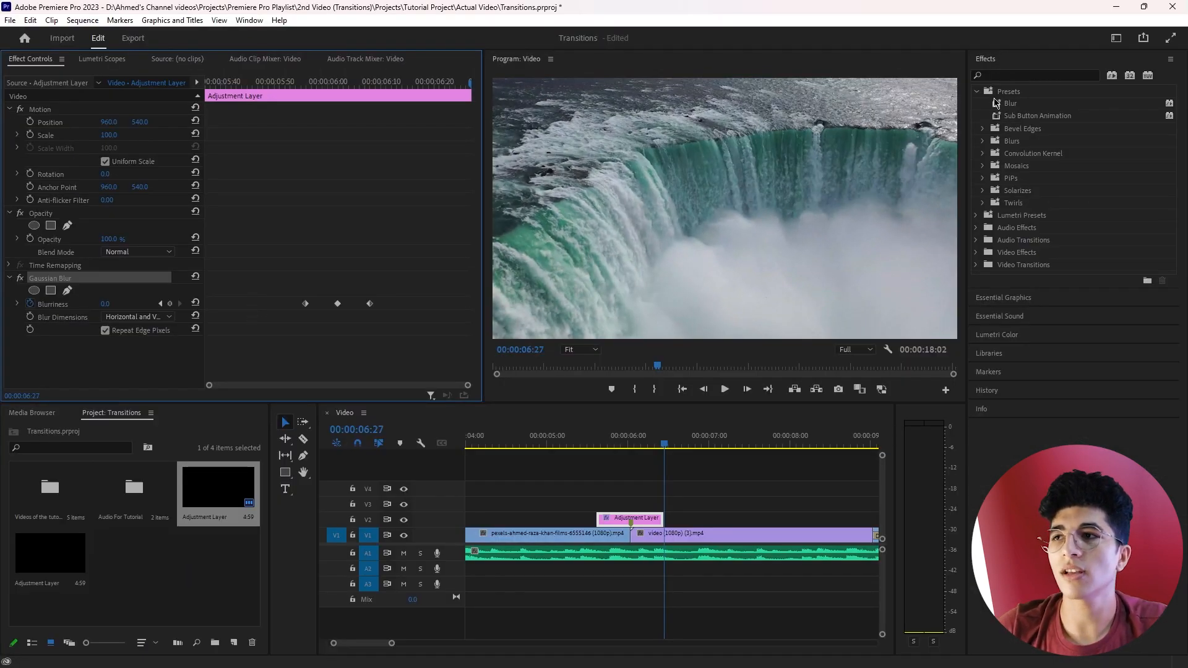
Duplicate the adjustment layer 00:00:06:00 further along track V2, above the cut before the last clip
scroll(681, 488, "down", 2)
scroll(665, 504, "down", 2)
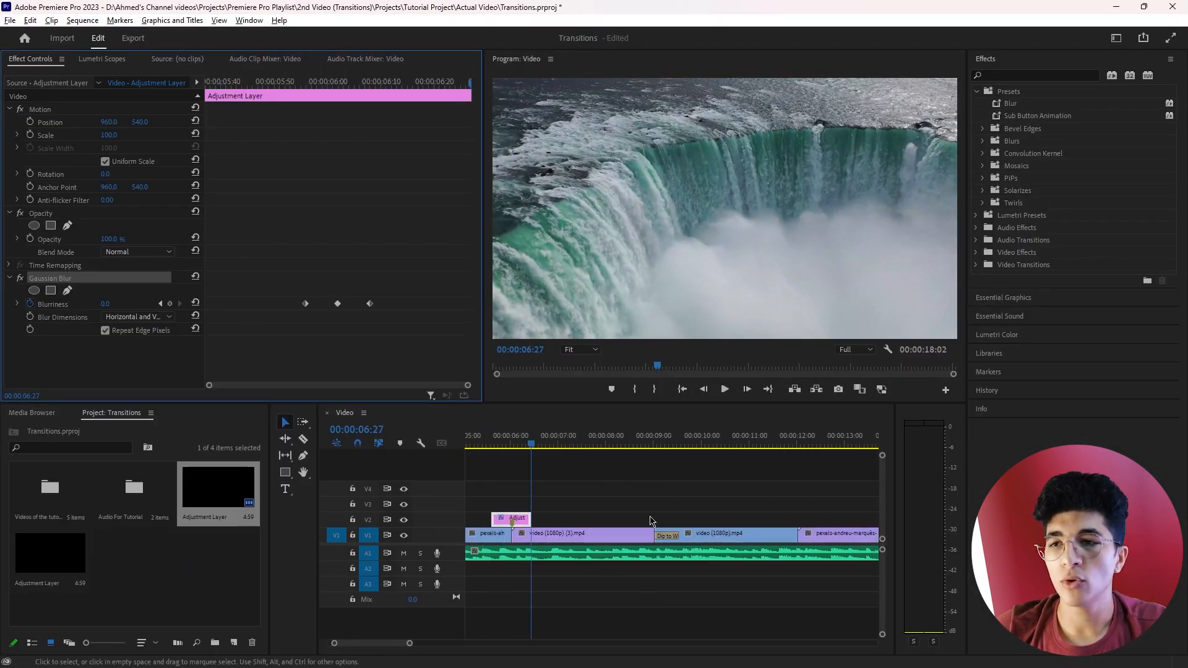
left_click(521, 524)
left_click_drag(520, 524, 807, 526)
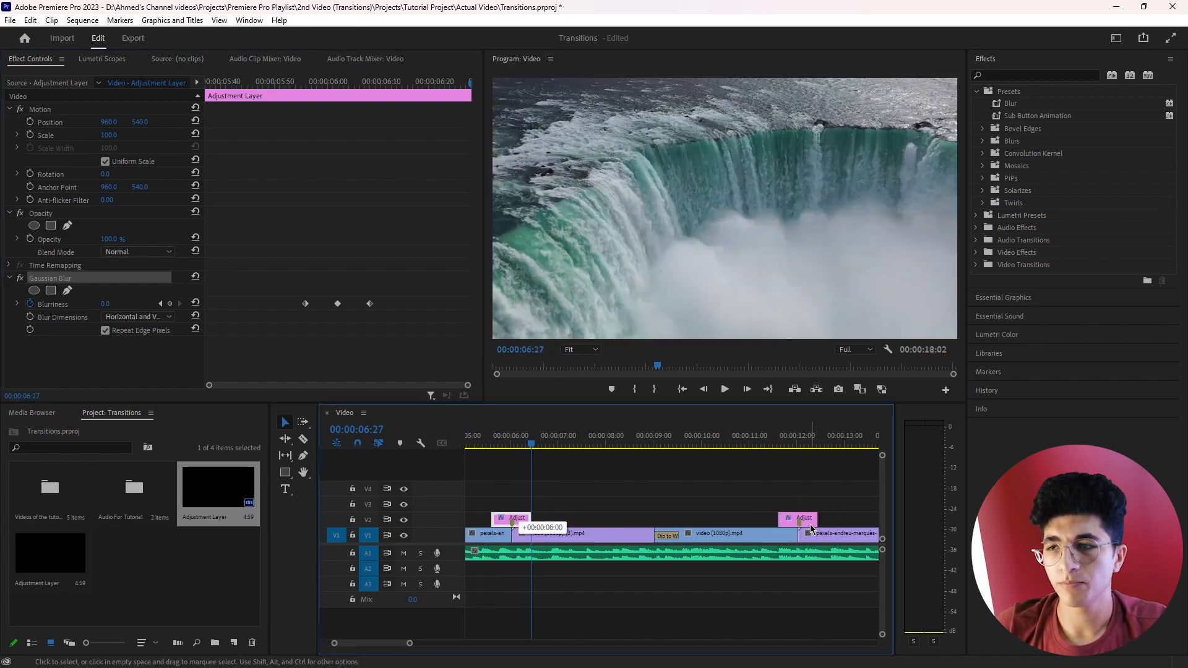
Delete Gaussian Blur from the duplicated adjustment layer and apply the saved Blur preset to it instead
left_click(119, 279)
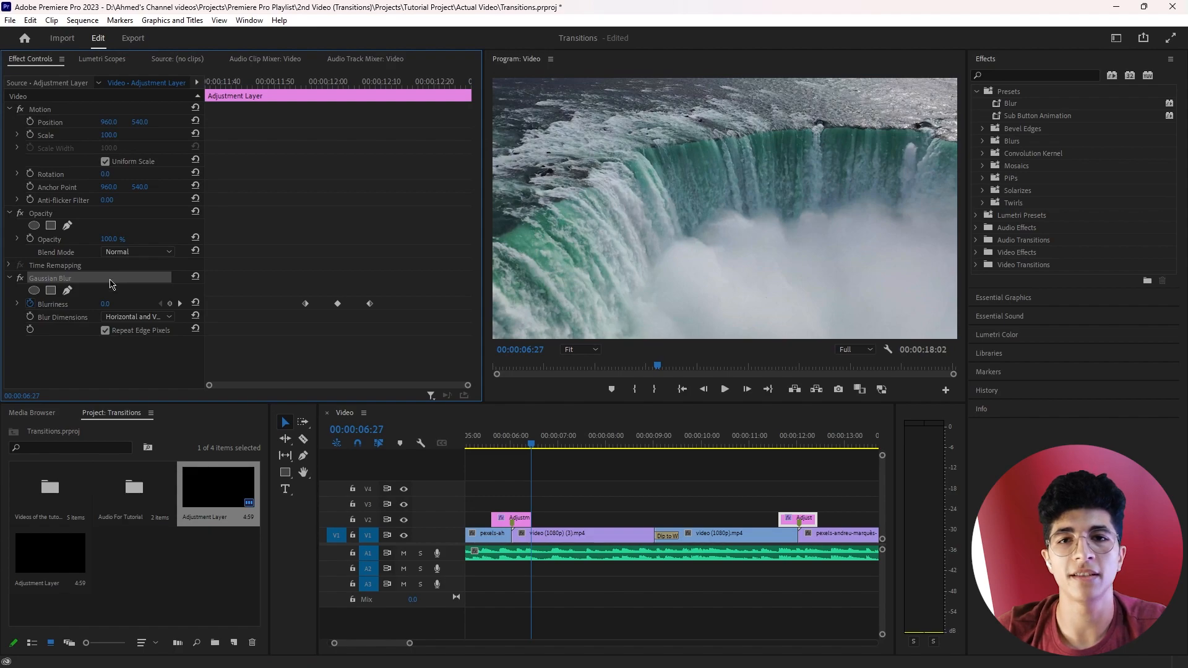
key("Delete")
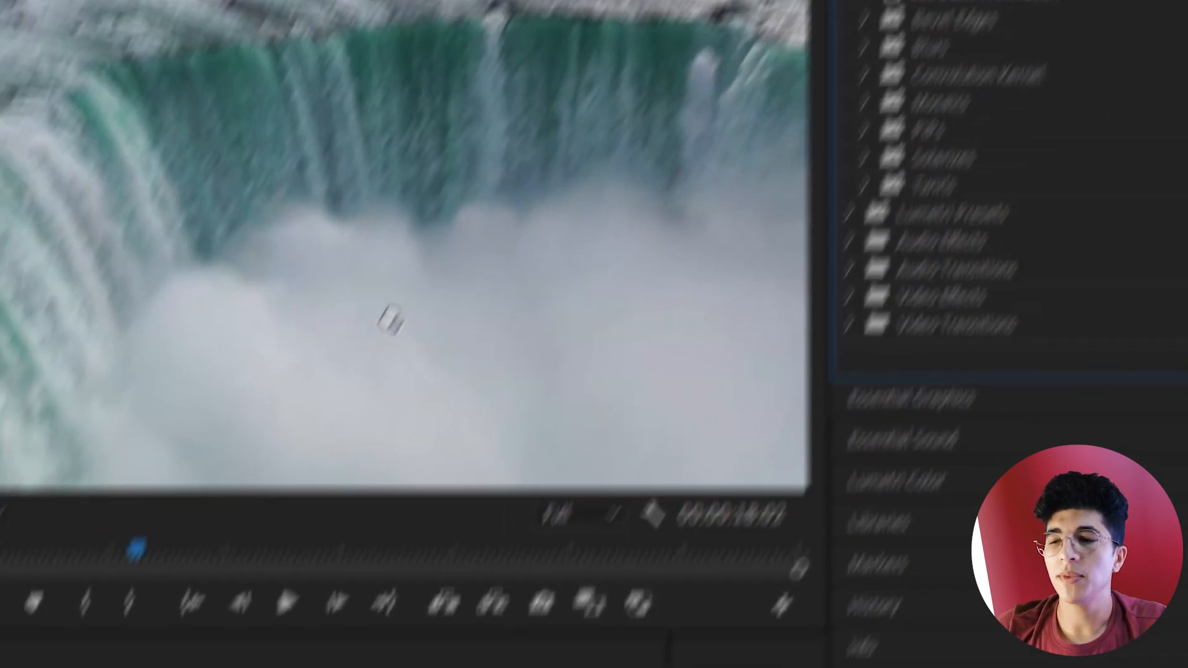
left_click_drag(390, 320, 715, 466)
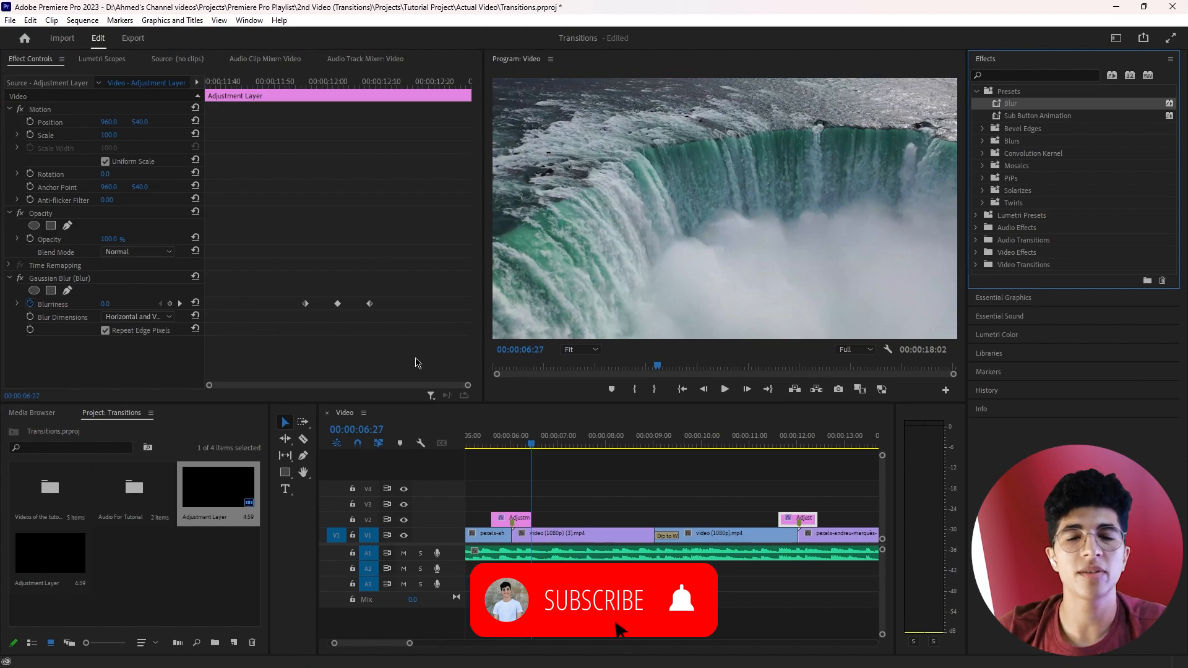
Play the timeline from 00:00:11:04 to review the preset blur transition before the last clip
scroll(778, 478, "down", 2)
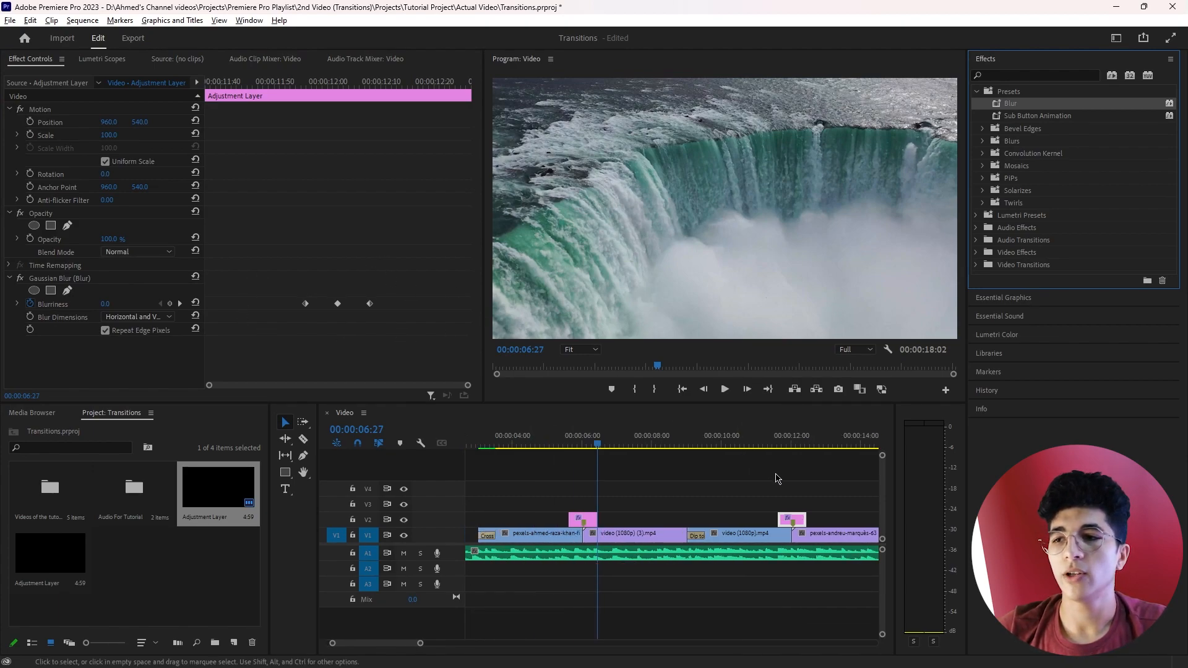
left_click(767, 444)
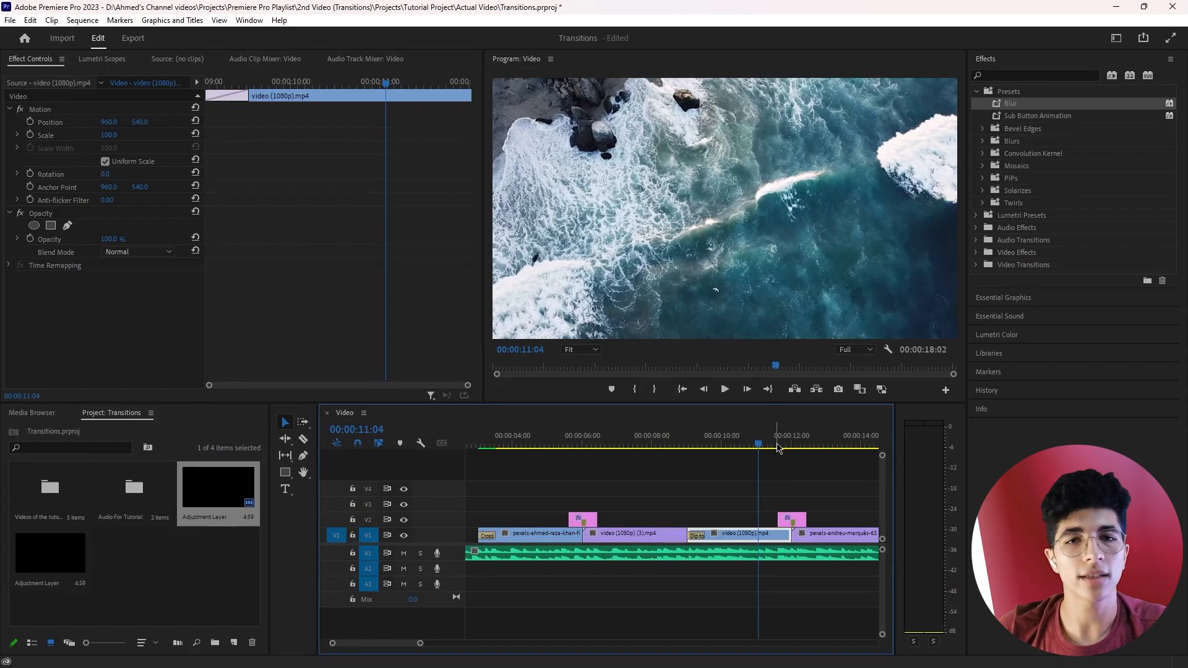
key("space")
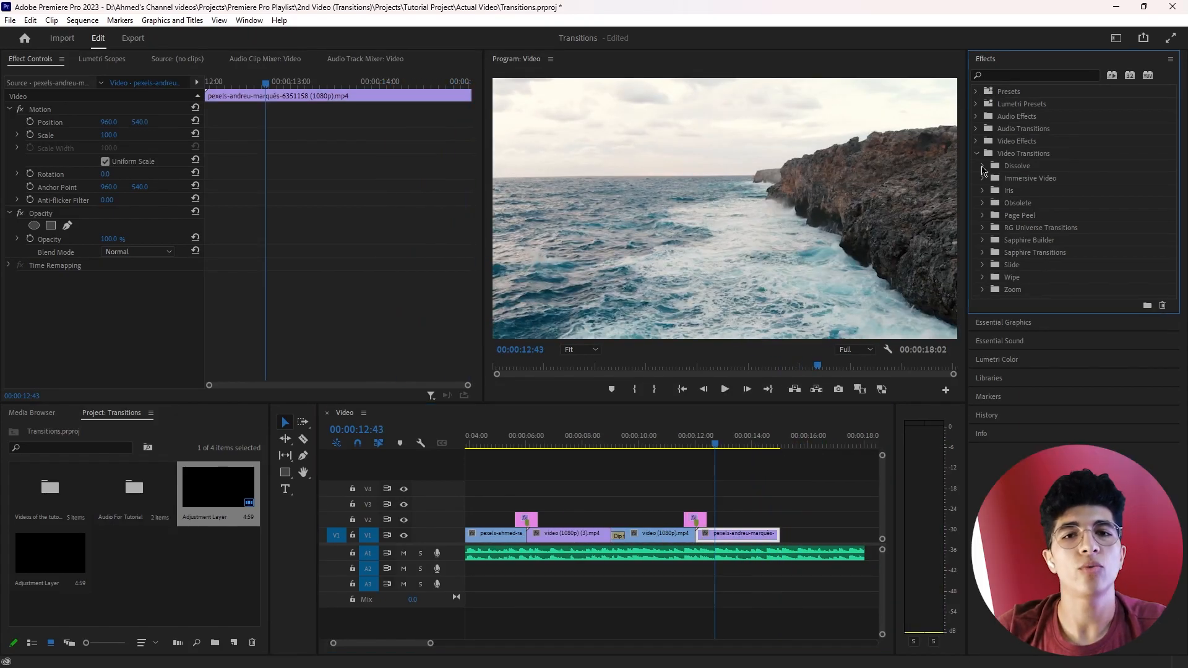
Browse the Video Transitions categories, including Dissolve, Page Peel, Slide and RG Universe Transitions
left_click(981, 167)
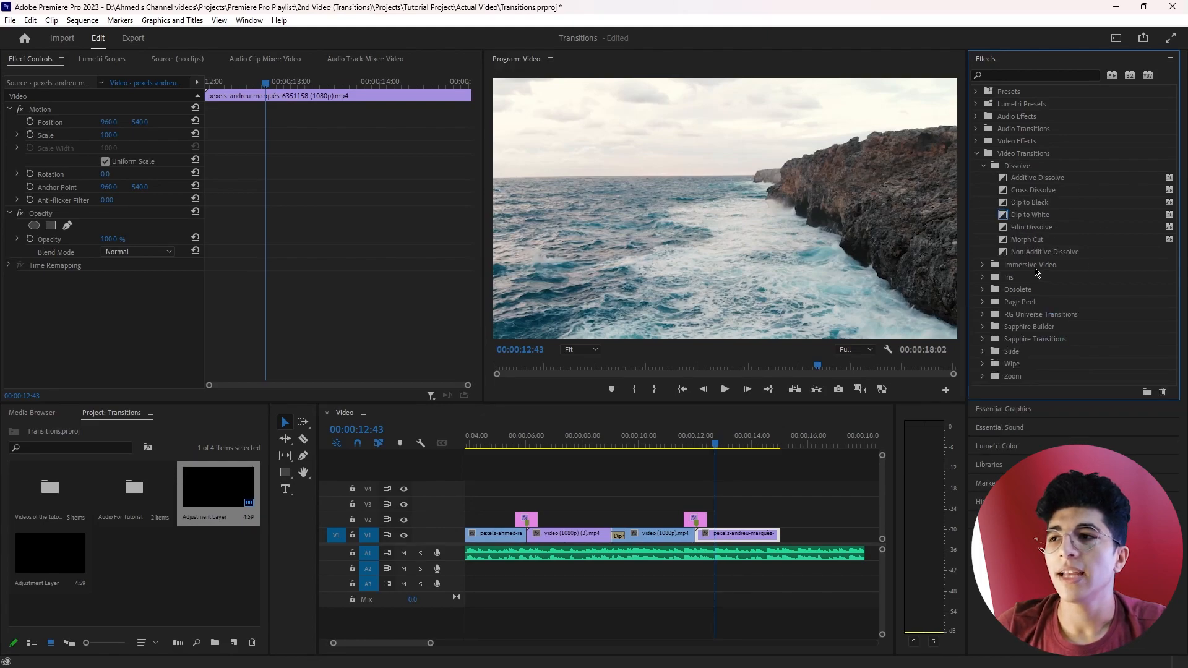
left_click(982, 166)
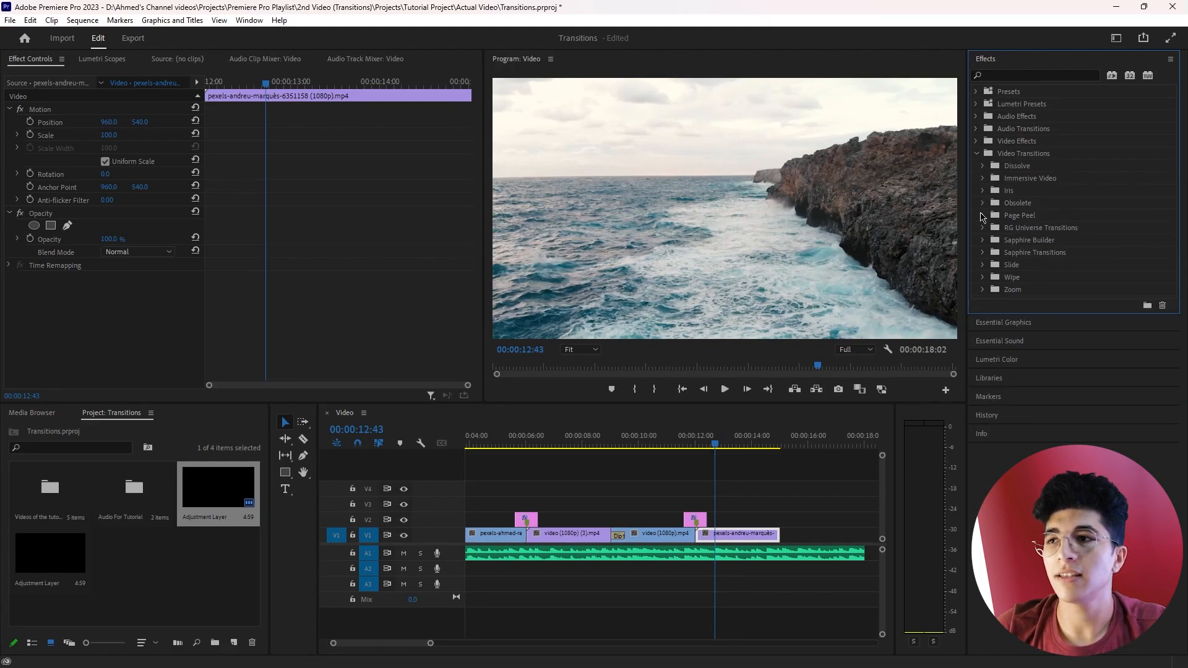
left_click(982, 215)
left_click(983, 216)
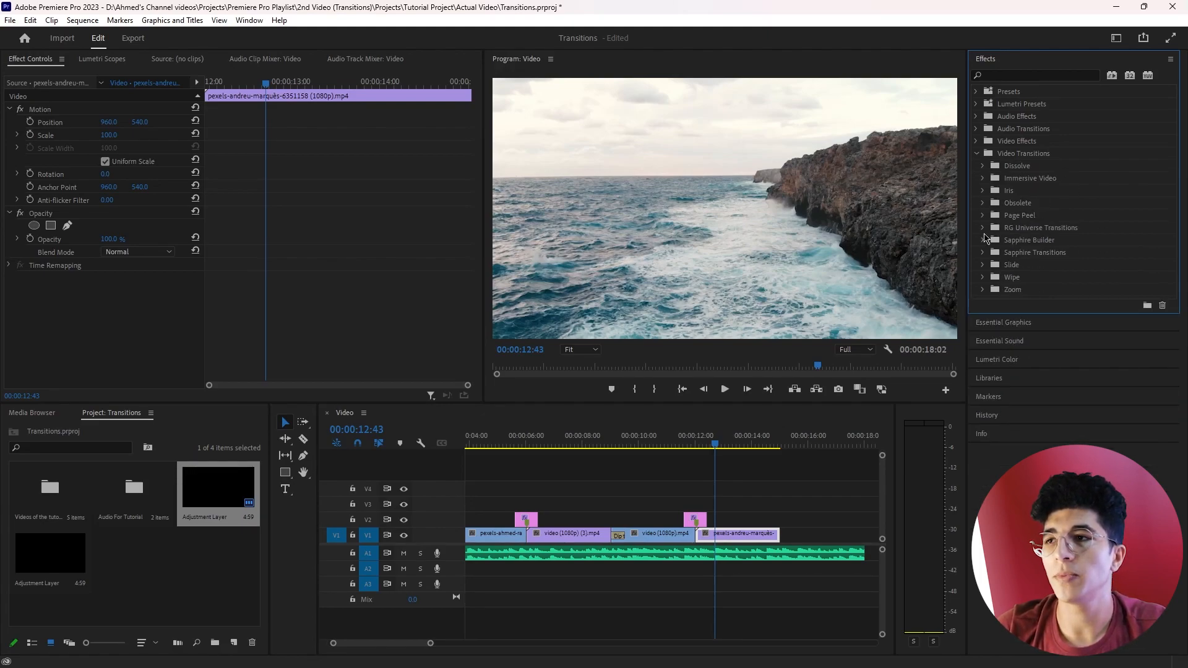
left_click(983, 266)
left_click(982, 264)
left_click(982, 229)
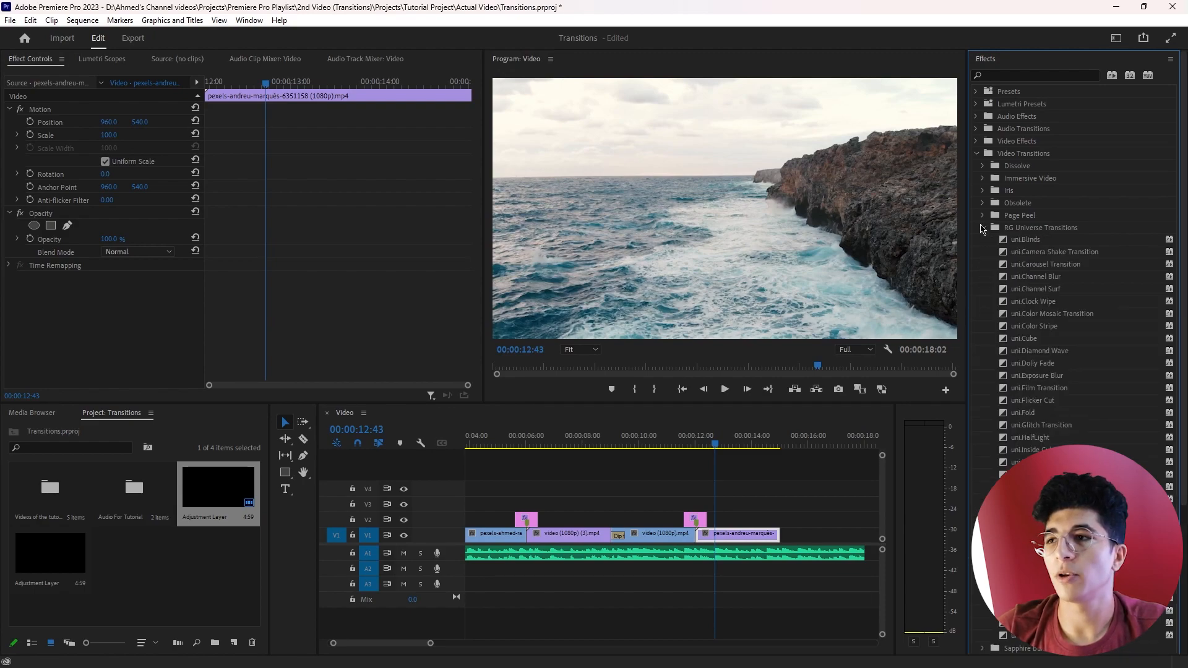
left_click(983, 228)
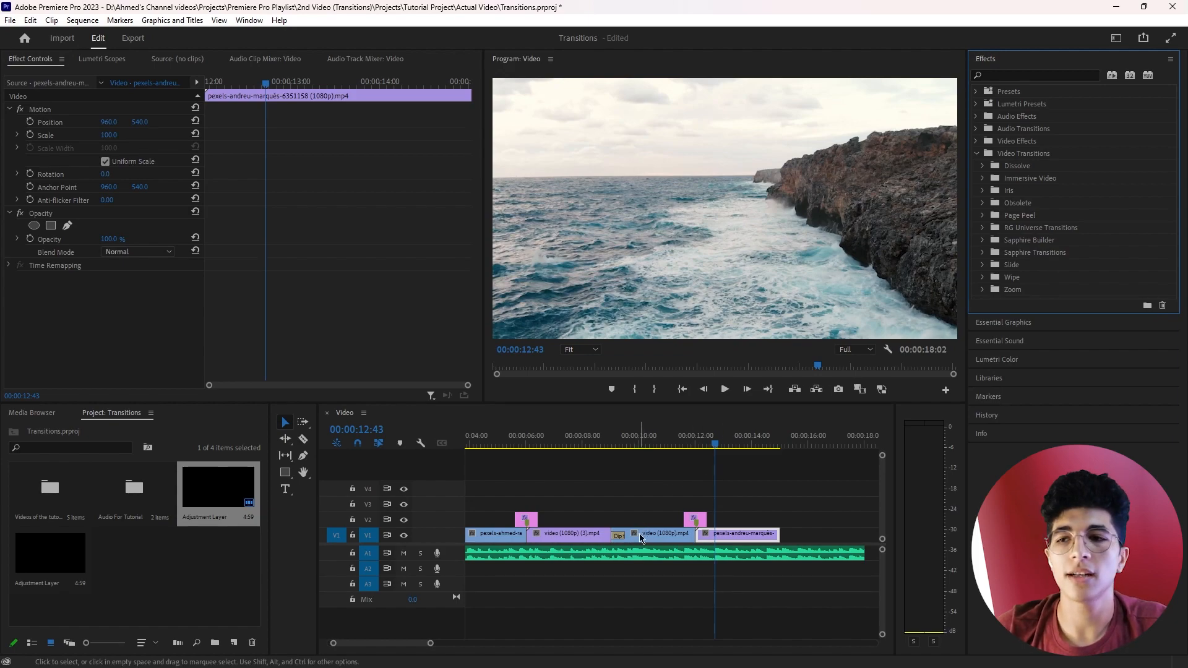
key("ctrl+s")
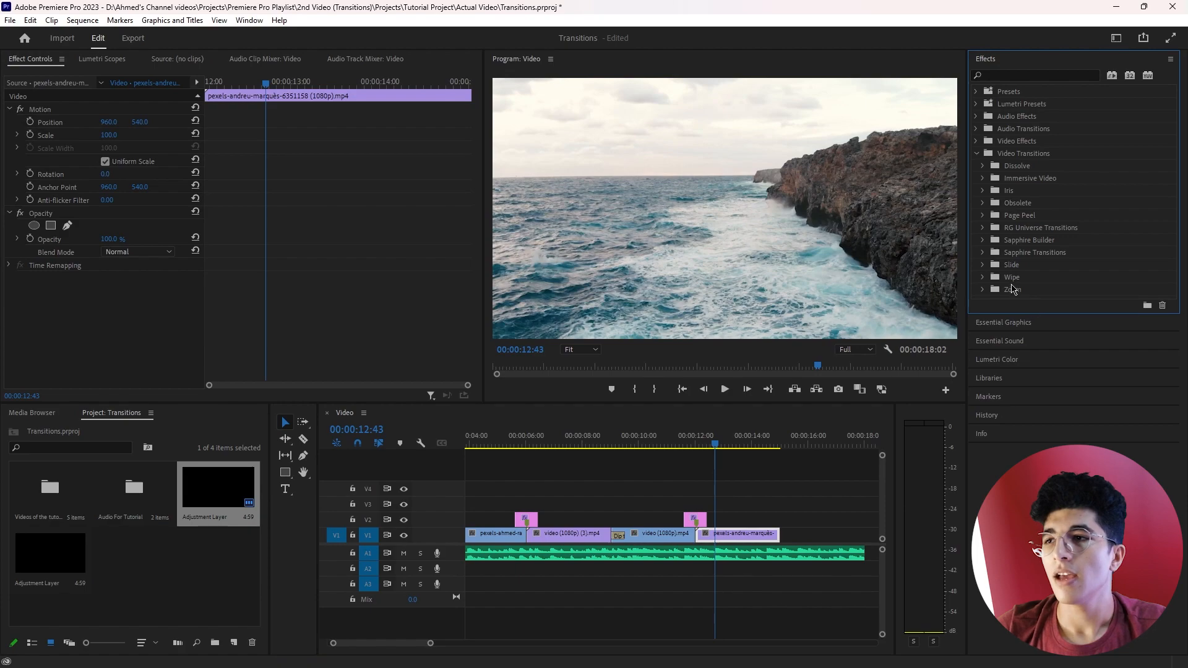
Apply the Iris Cross transition at the start of the last clip and set its alignment to Center at Cut
left_click(983, 191)
left_click_drag(1026, 215, 705, 540)
left_click(706, 537)
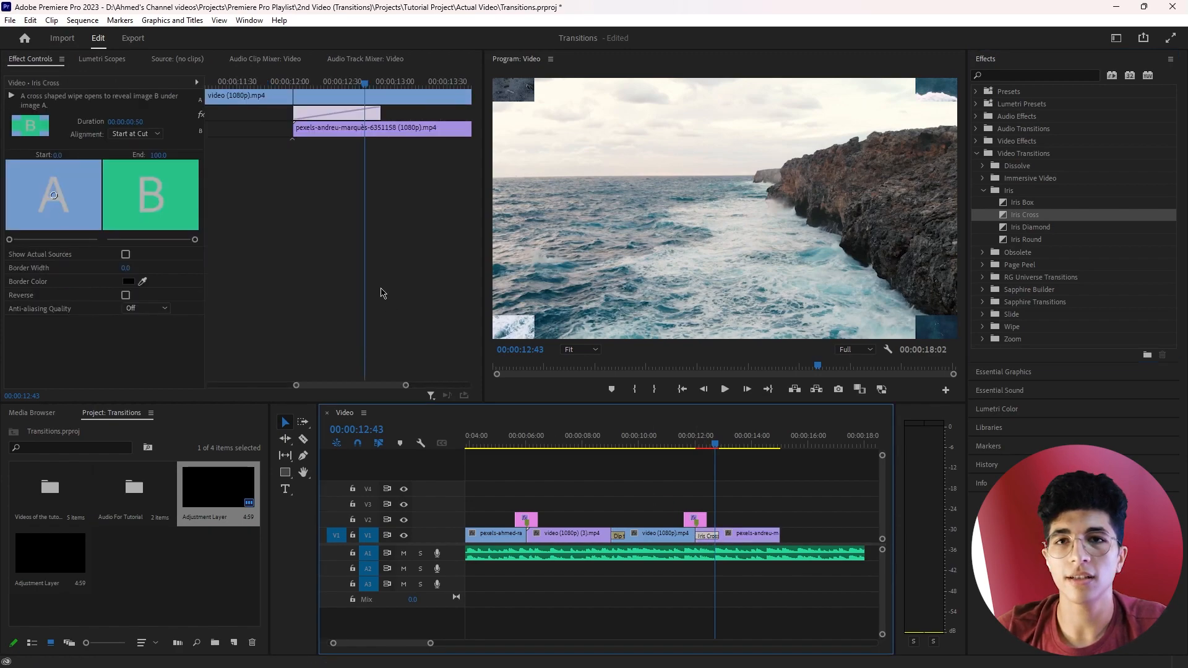
left_click(136, 133)
left_click(131, 123)
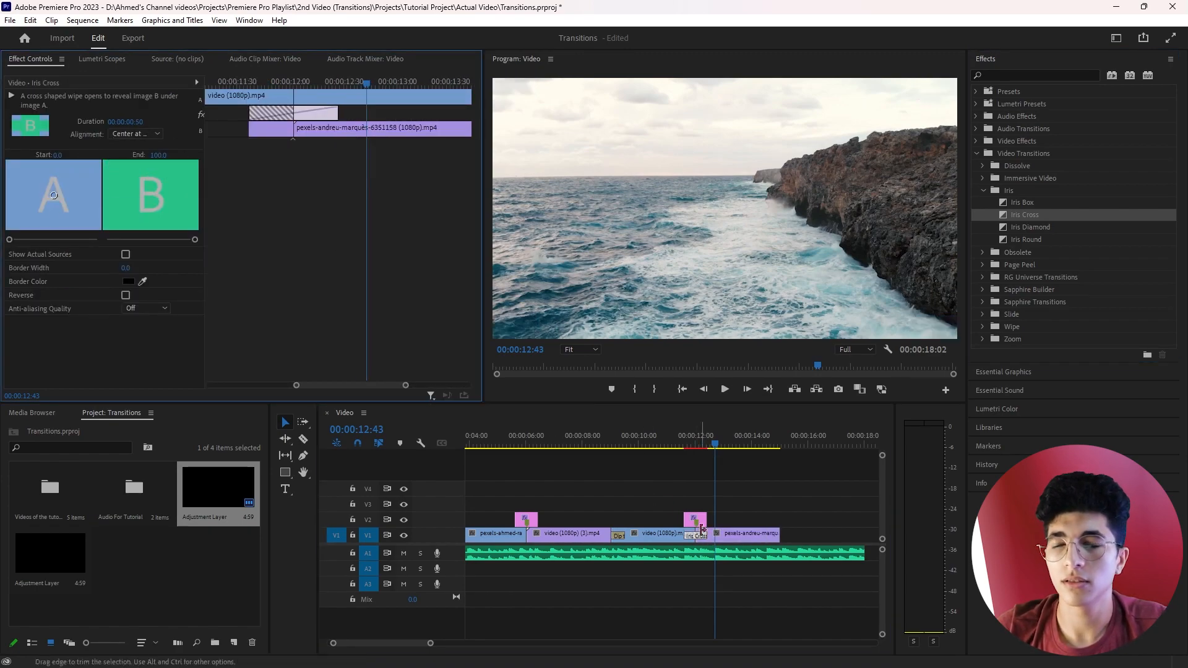
Move the duplicated adjustment layer earlier, clear of the Iris Cross transition, and play the transition from about 00:00:11:37
left_click_drag(696, 519, 647, 519)
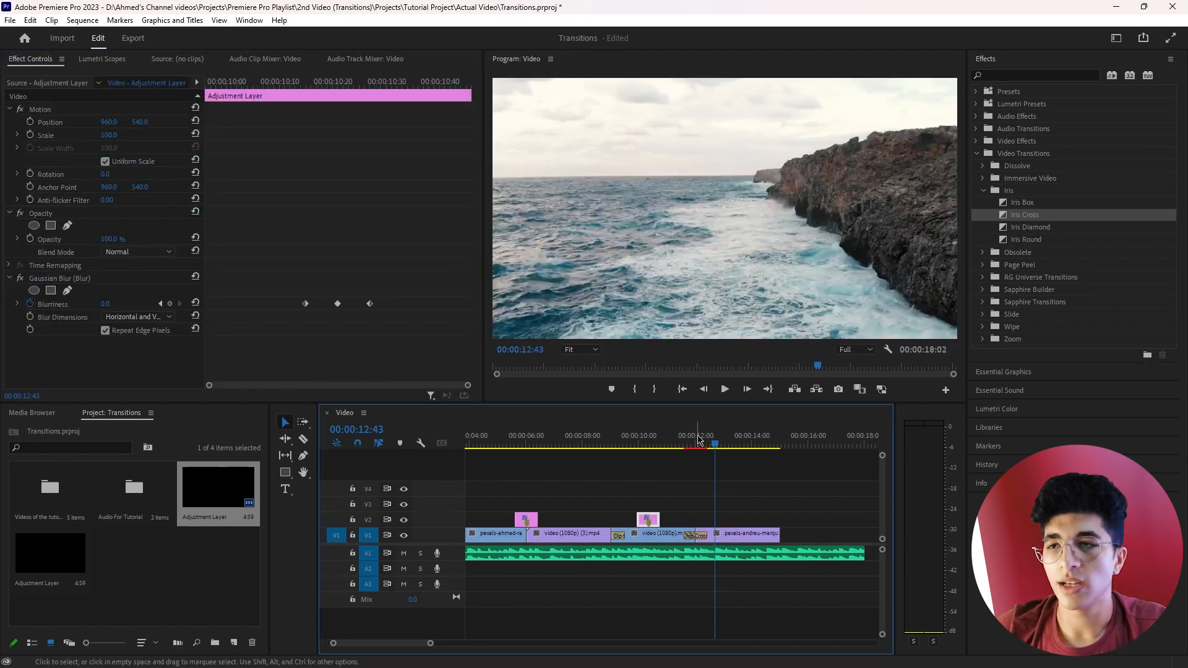
left_click(683, 441)
key("space")
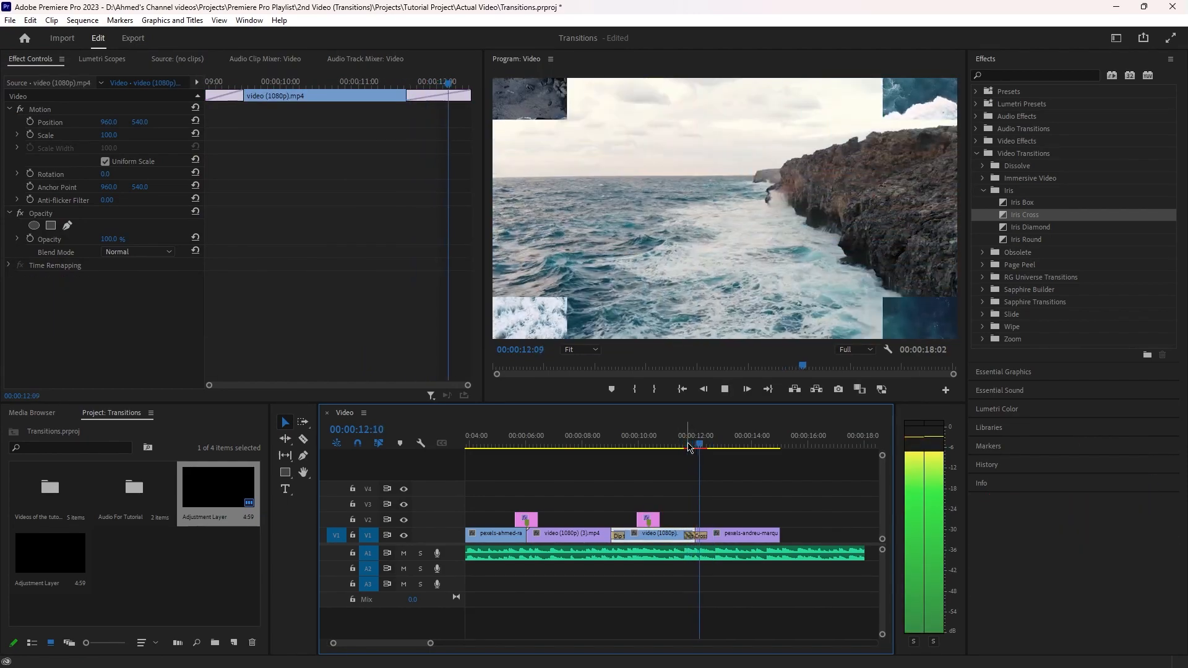
left_click(684, 443)
key("space")
left_click(684, 442)
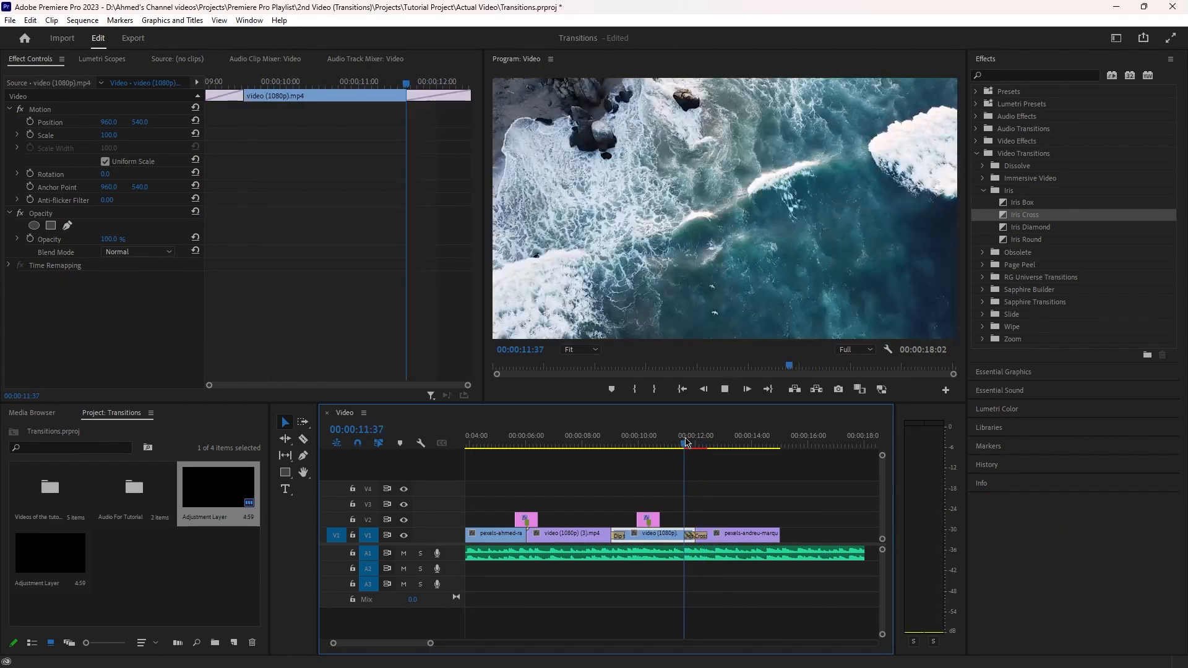
key("space")
key("space")
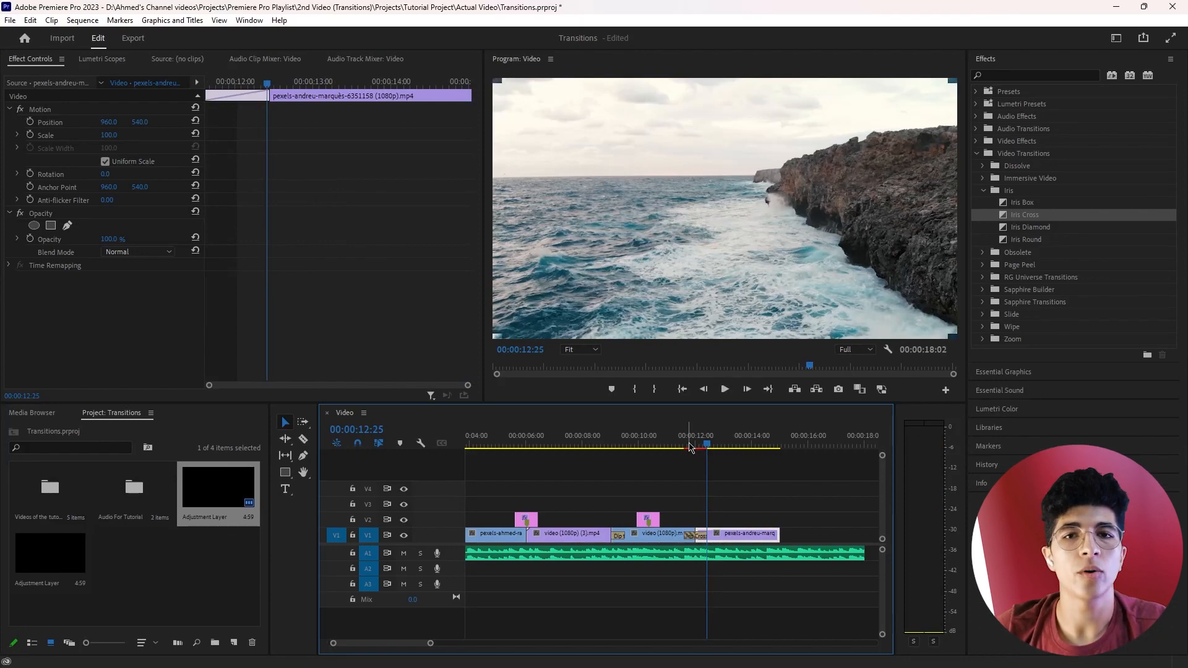